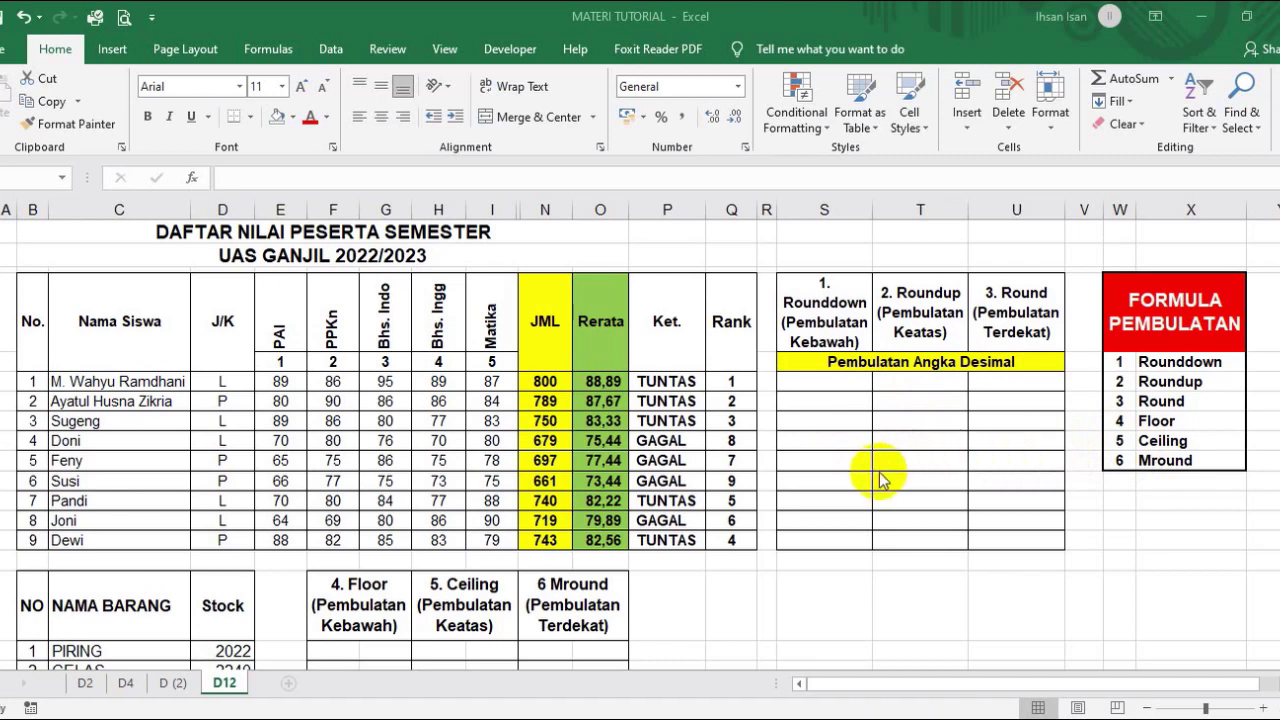
- Enter =ROUNDDOWN(O6;0) in S6 to round the first Rerata value down to 88,00
left_click(819, 380)
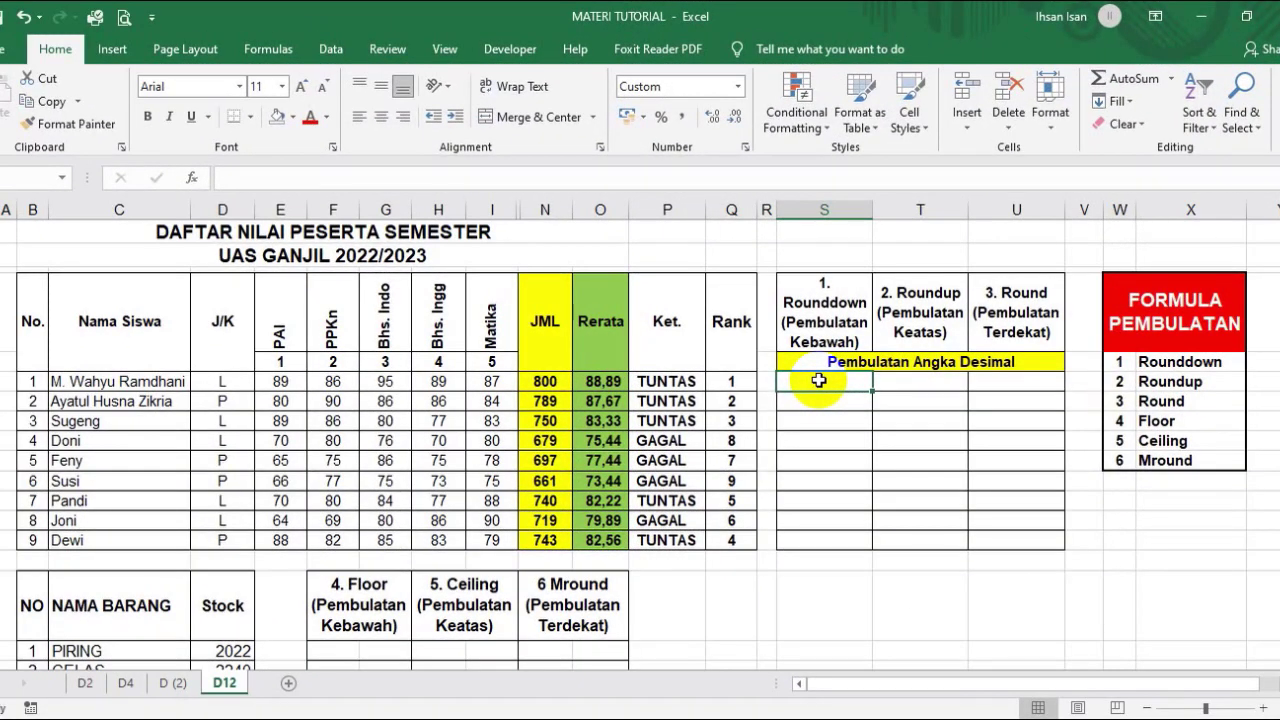
type("=")
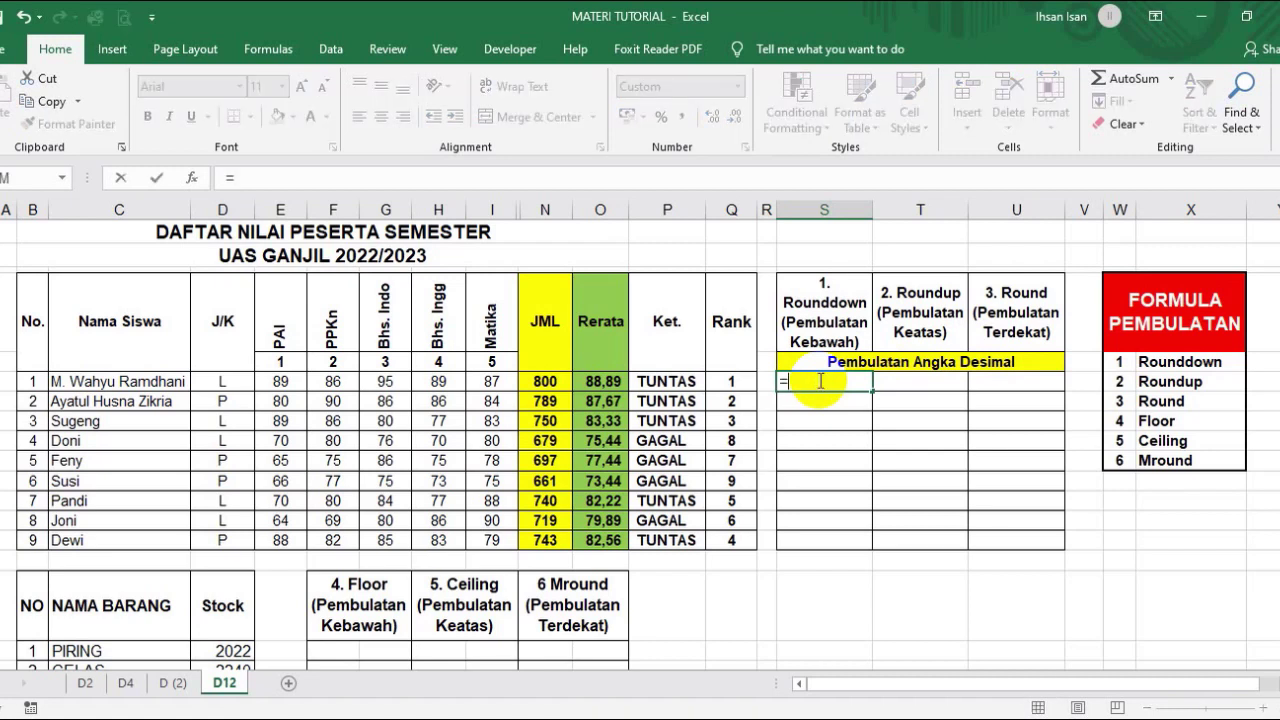
type("ROUNDDOWN(")
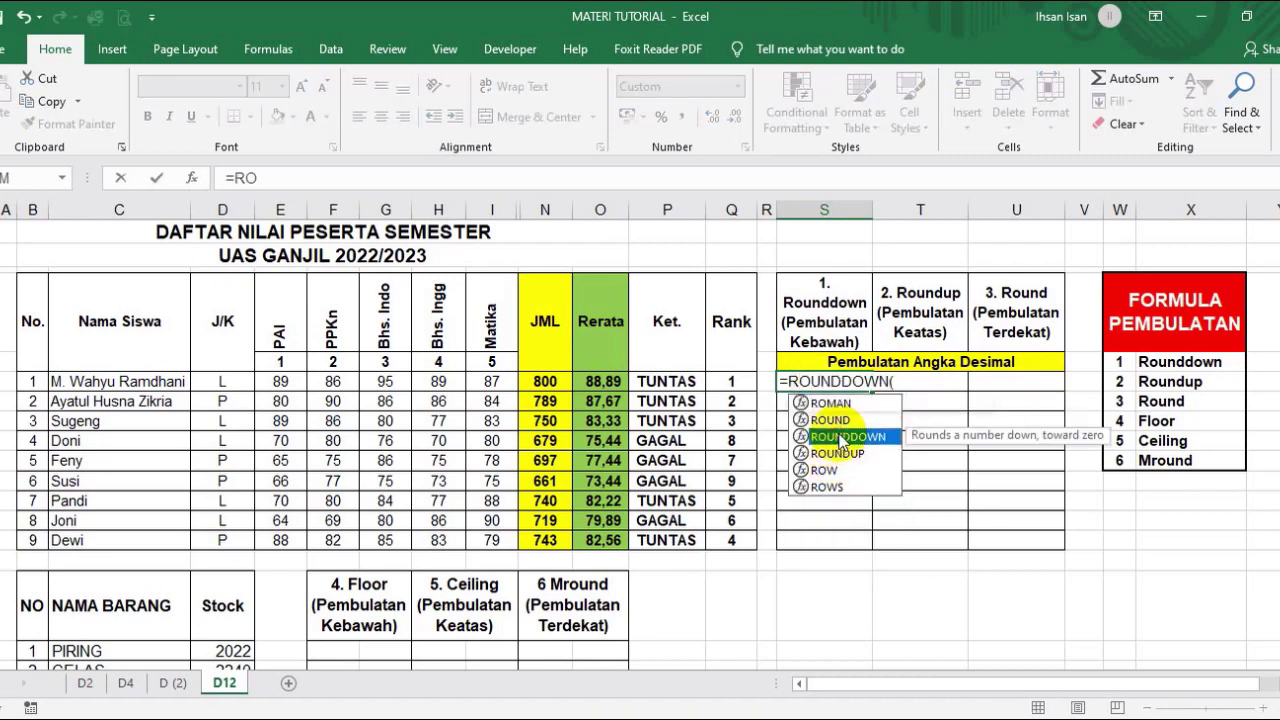
double_click(840, 438)
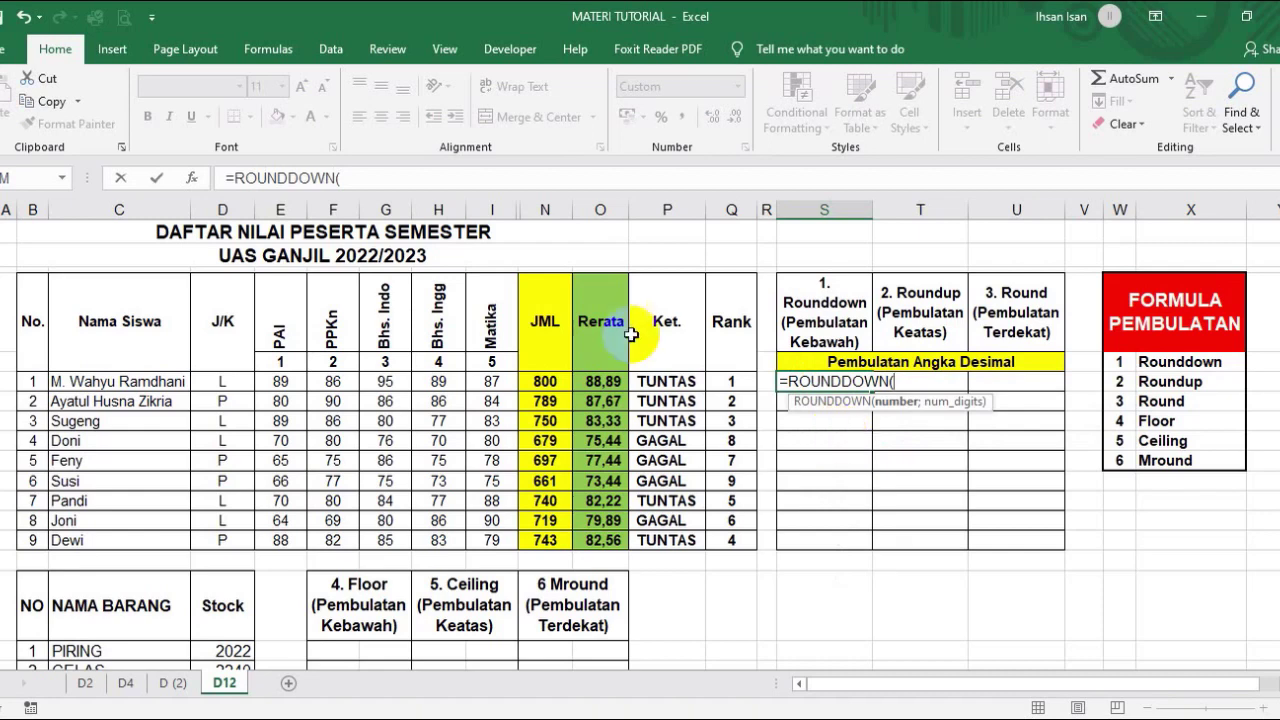
left_click(597, 384)
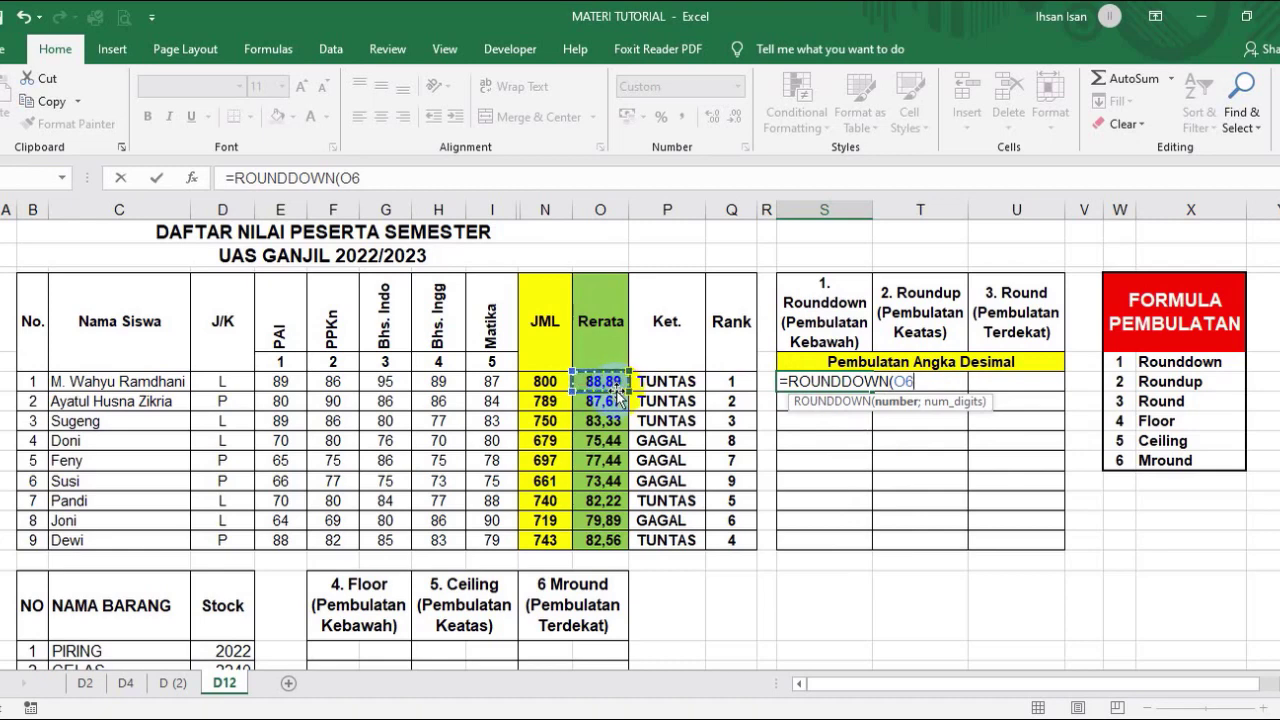
type(";")
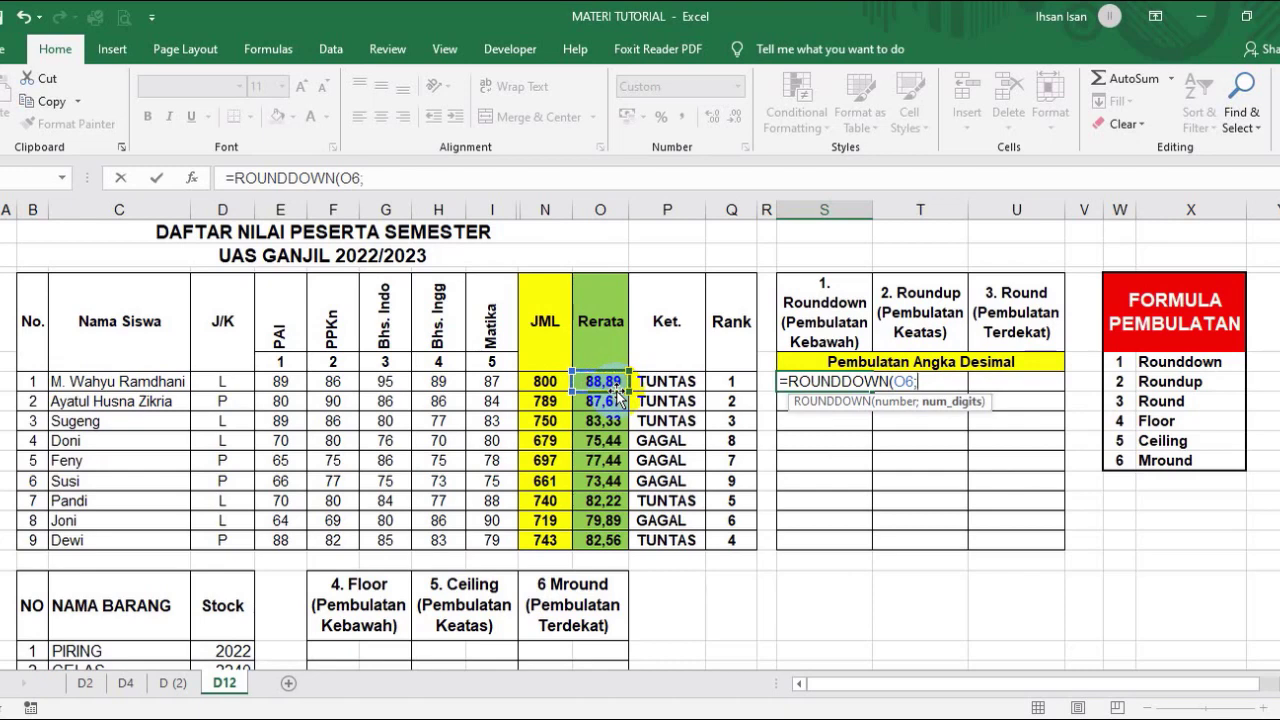
type("0")
type(")")
key("Return")
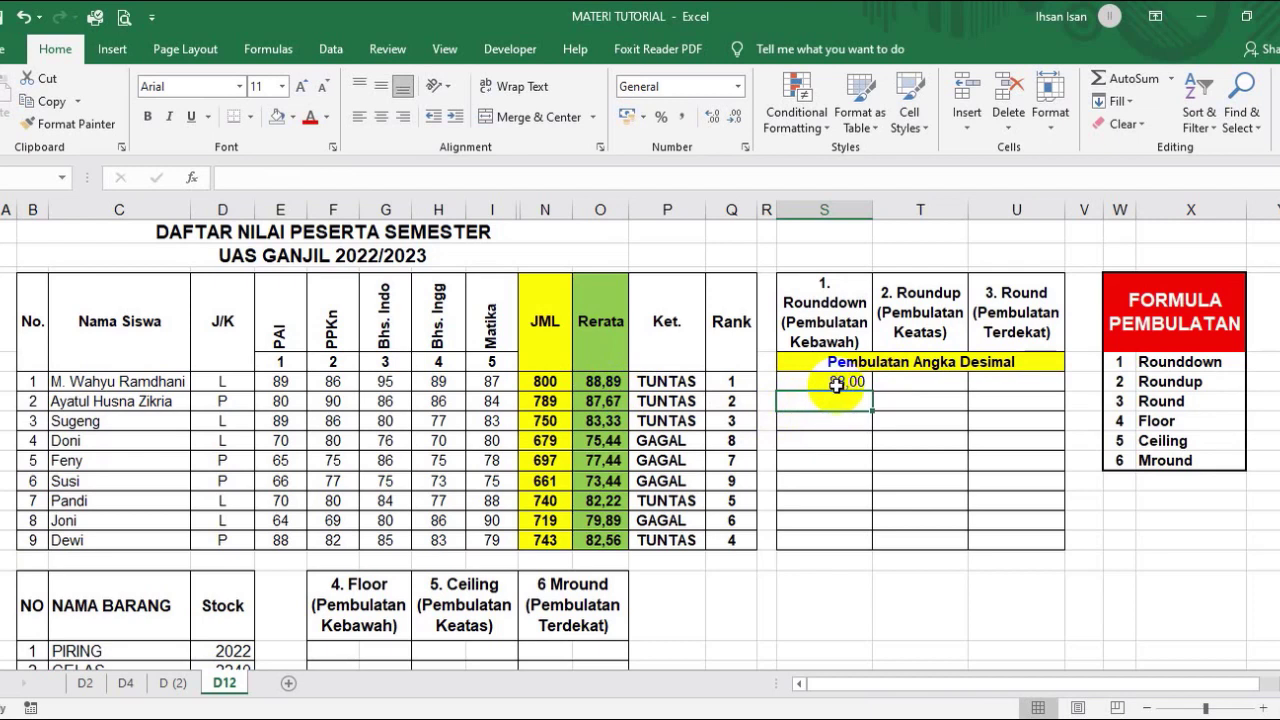
- Fill the ROUNDDOWN formula down from S6 to S14
left_click(848, 383)
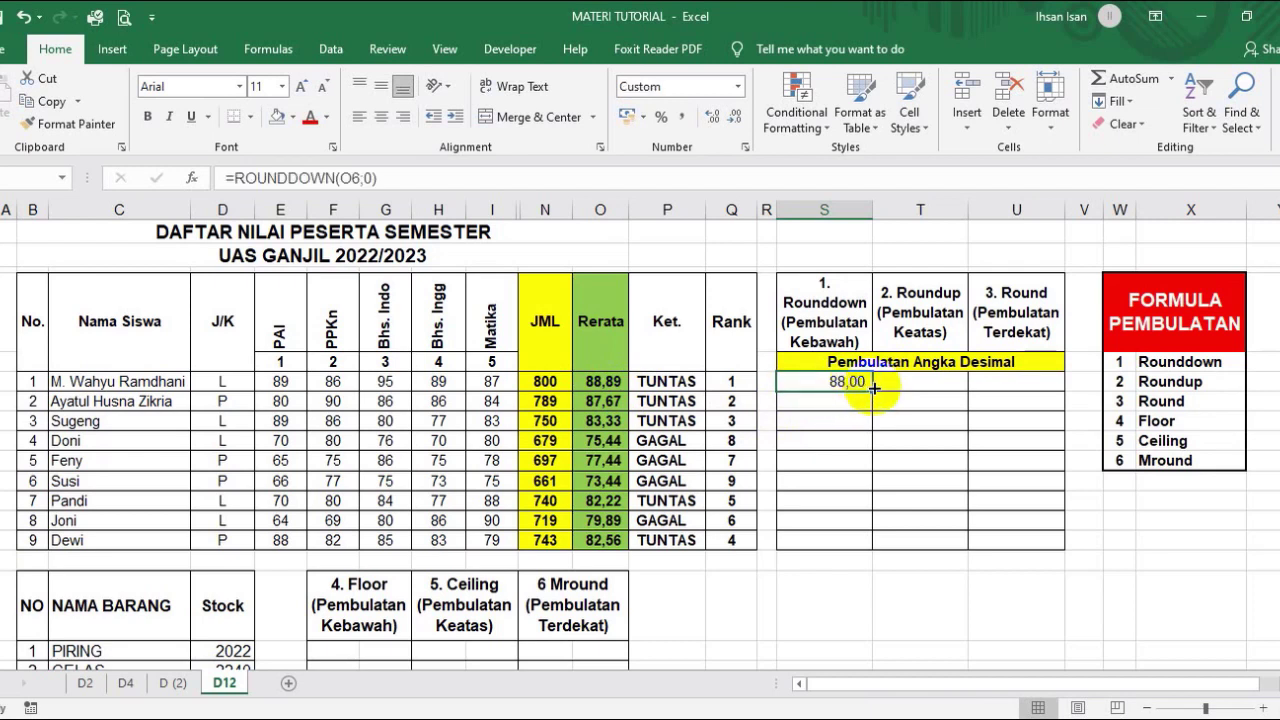
left_click_drag(873, 388, 857, 540)
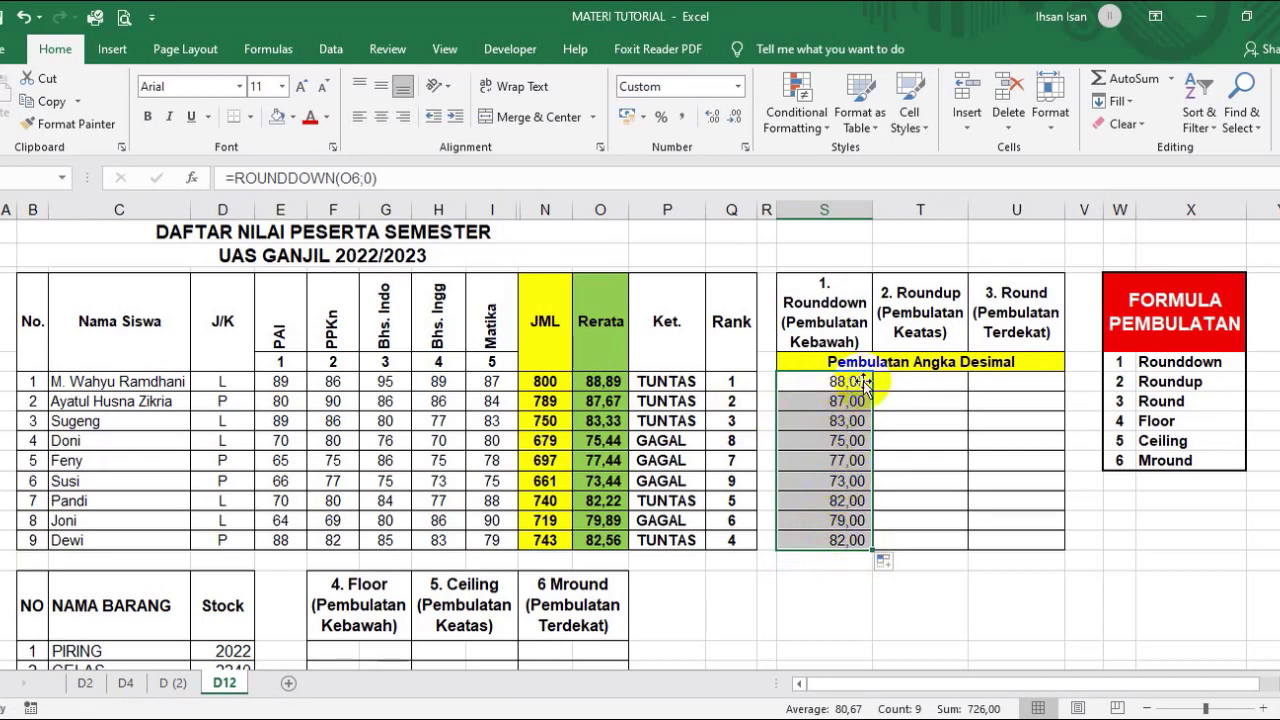
left_click(897, 381)
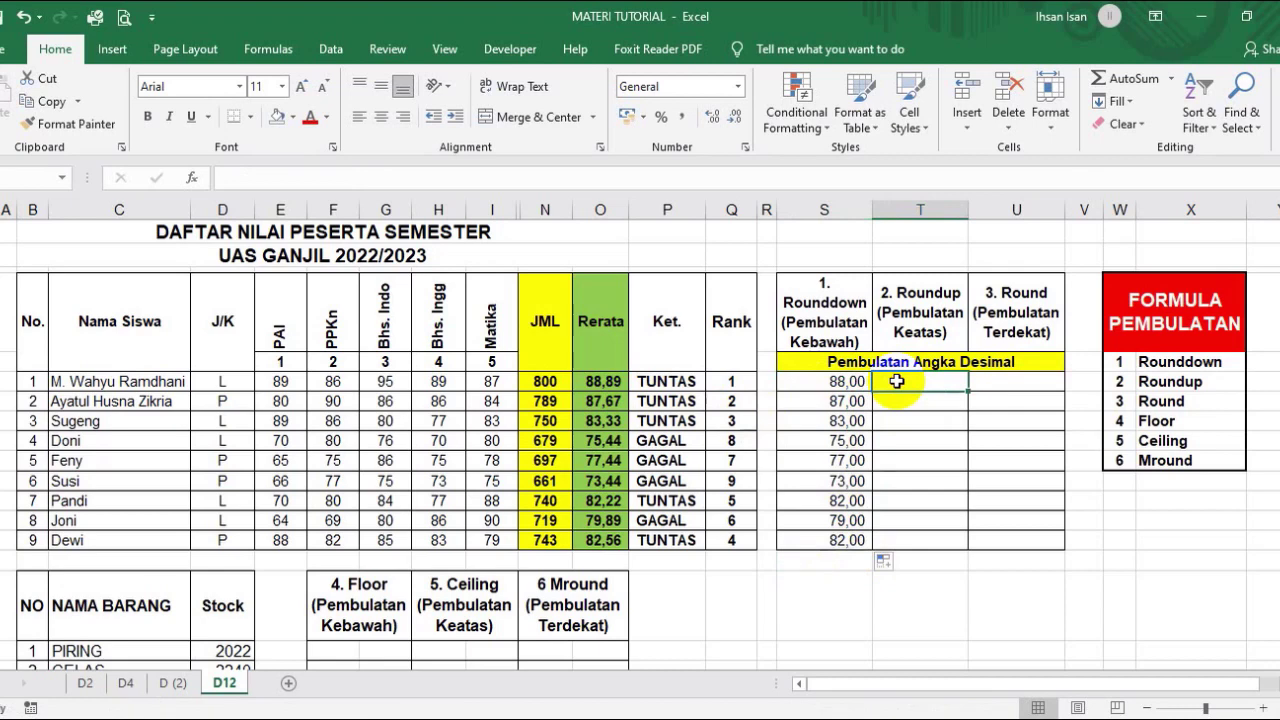
- Enter =ROUNDUP(O6;0) in T6 to round the first Rerata value up to 89,00
type("=RO")
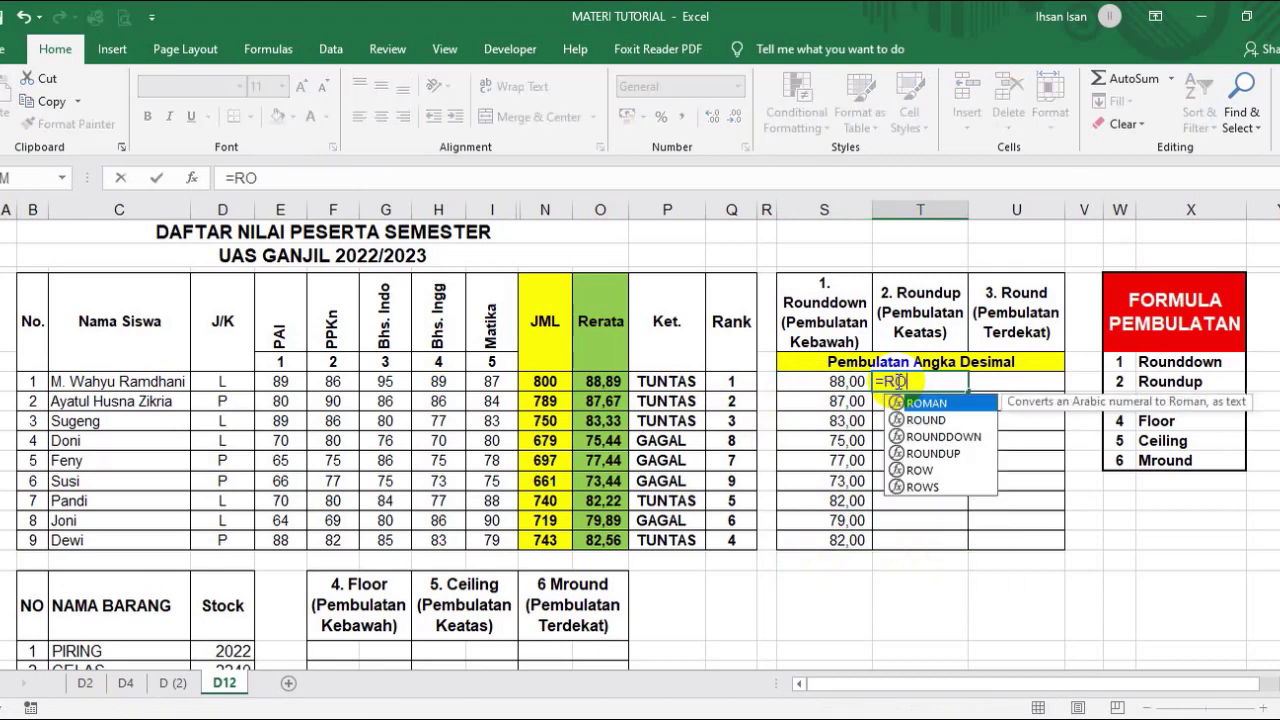
type("U")
double_click(947, 440)
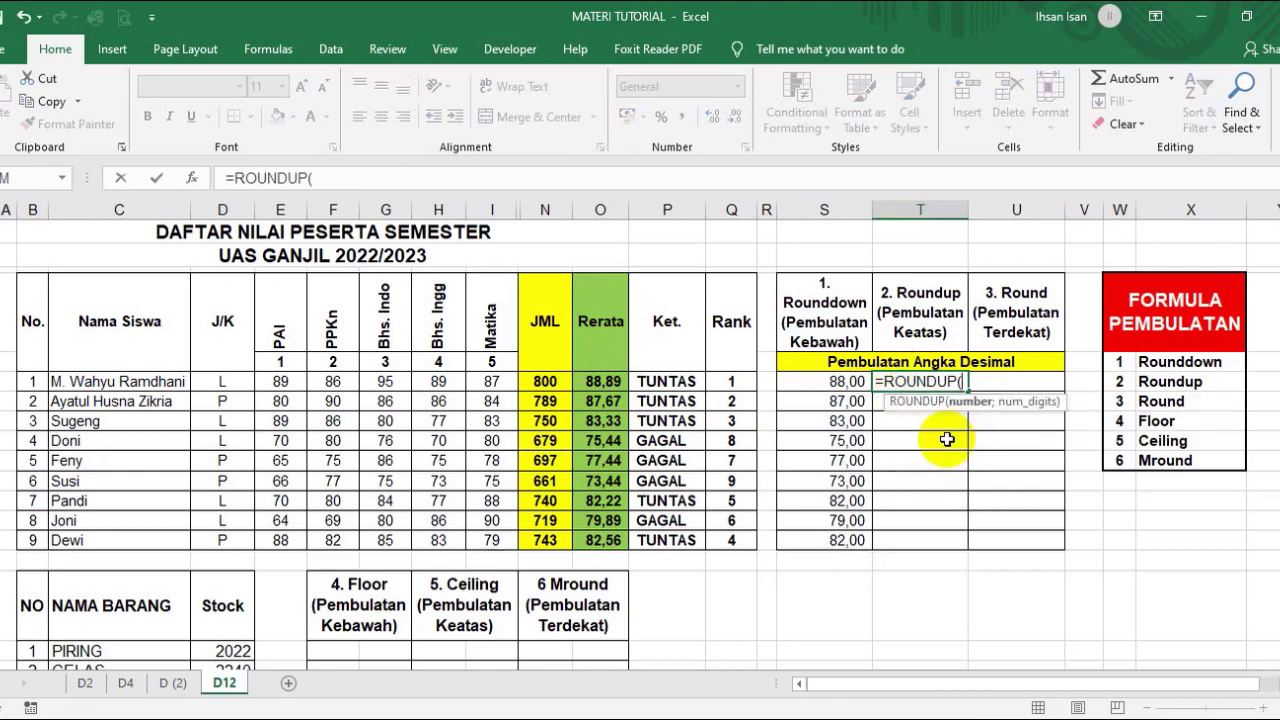
left_click(605, 388)
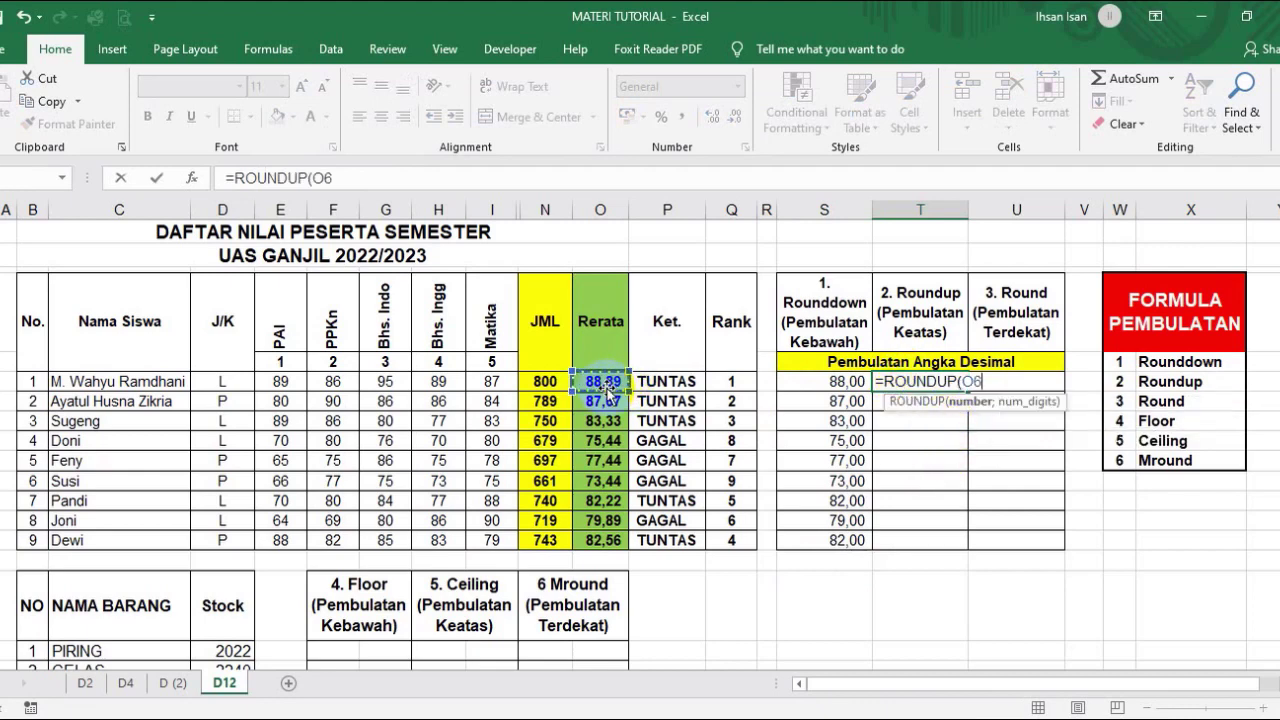
type(";")
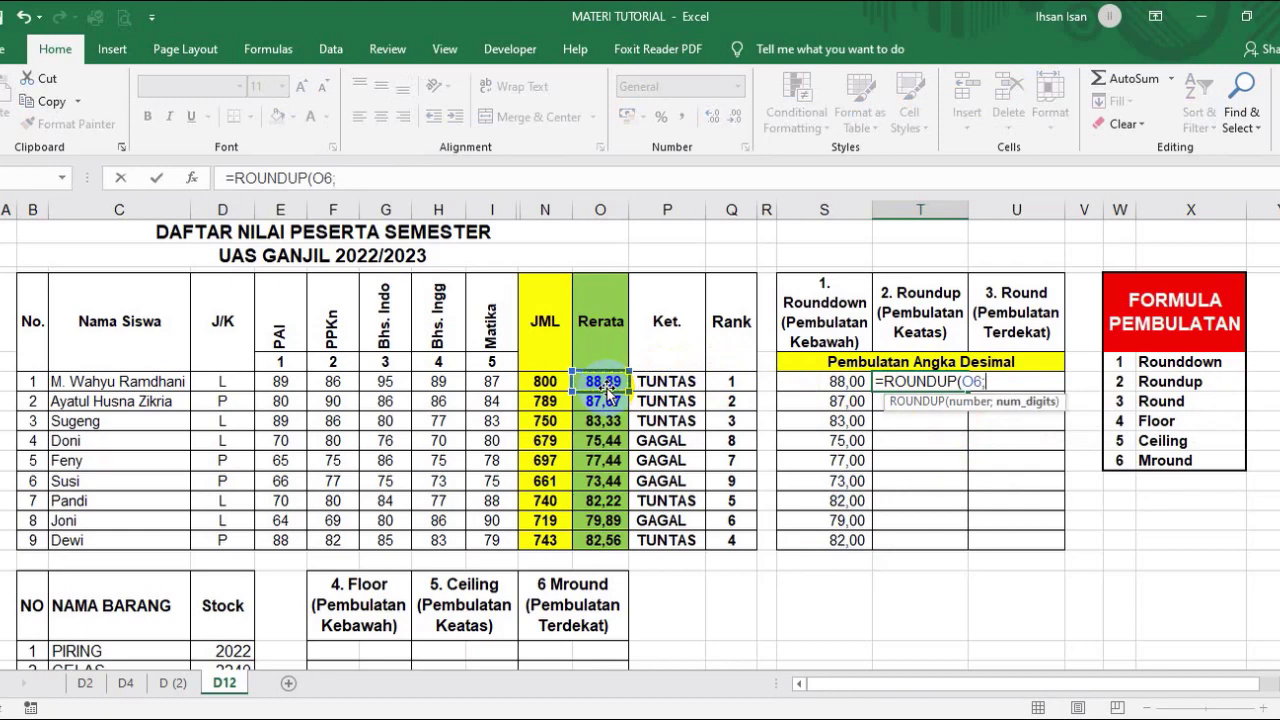
type("0")
type(")")
key("Return")
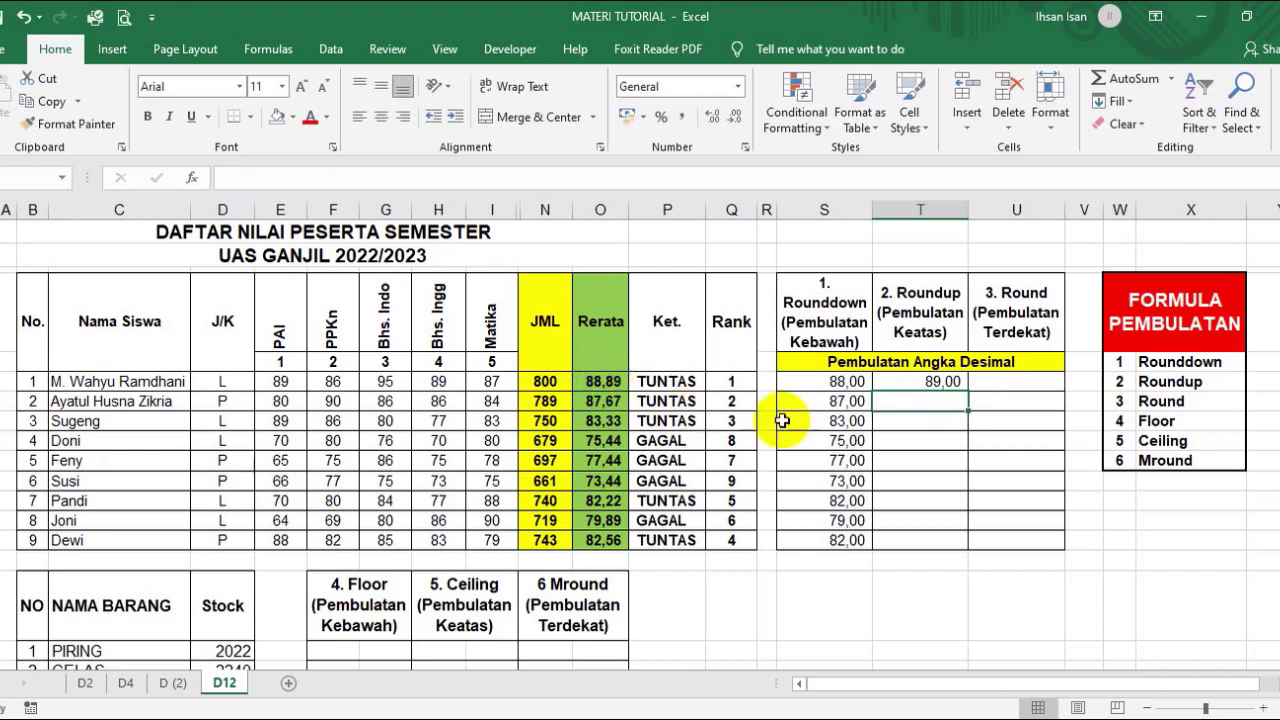
- Fill the ROUNDUP formula down from T6 to T14
left_click(934, 382)
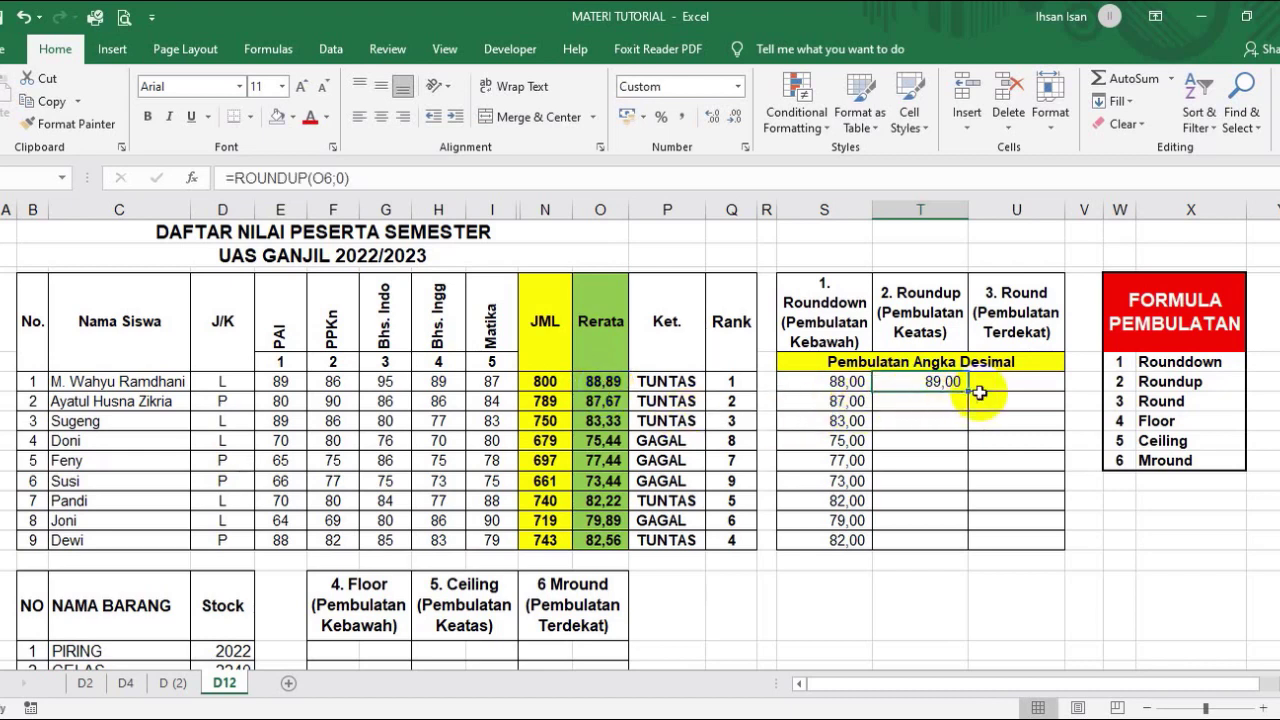
left_click_drag(979, 393, 943, 545)
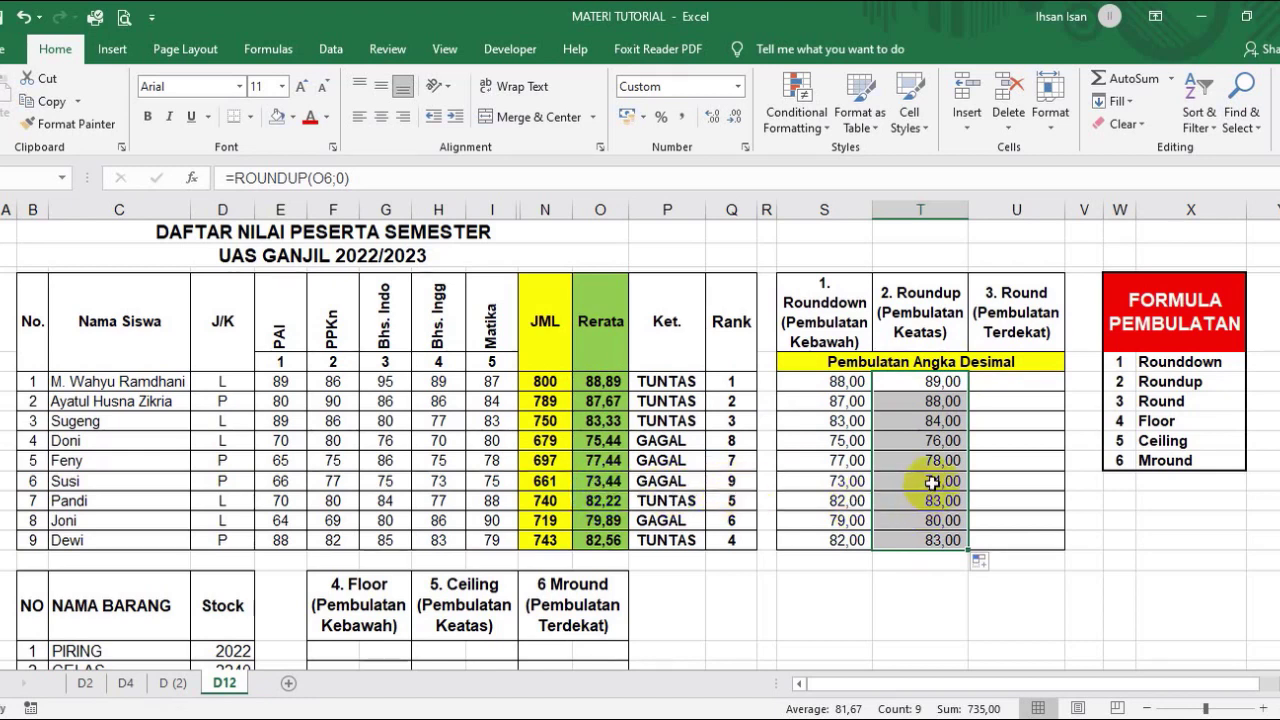
key("Down")
key("Down")
key("Down")
left_click(1005, 382)
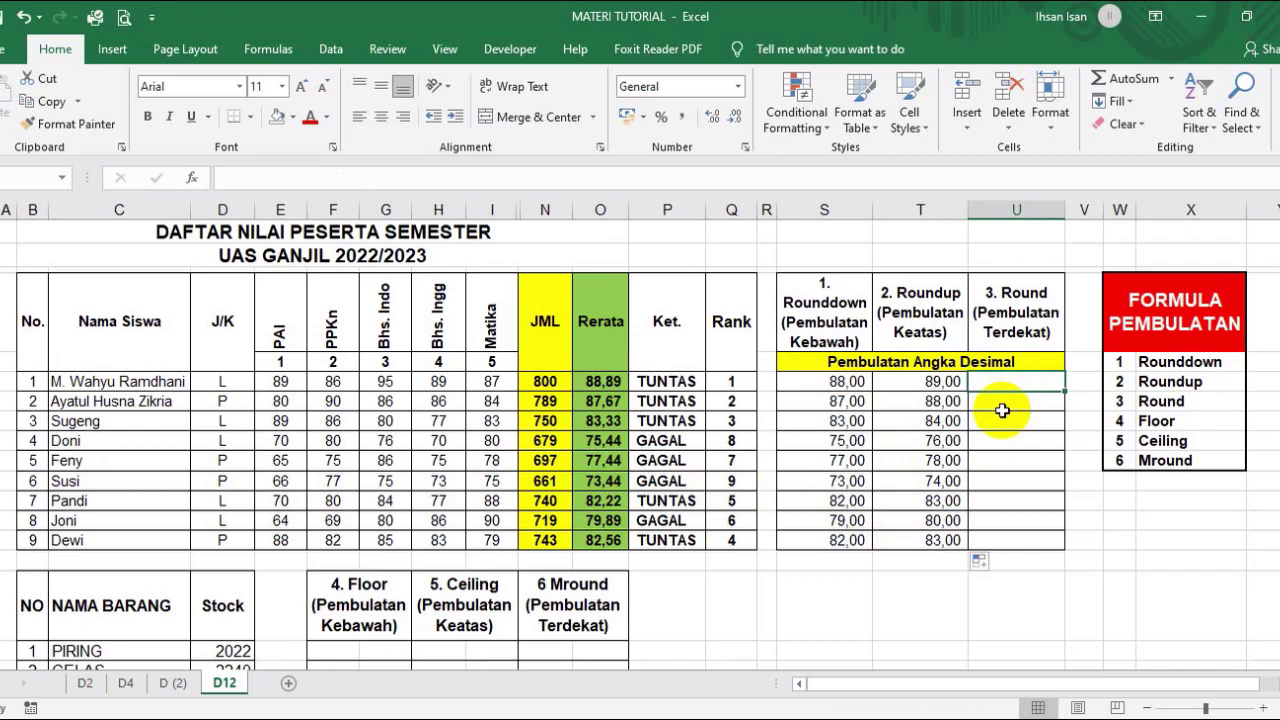
- Enter =ROUND(O6;0) in U6 to round the first Rerata value to 89,00
type("=")
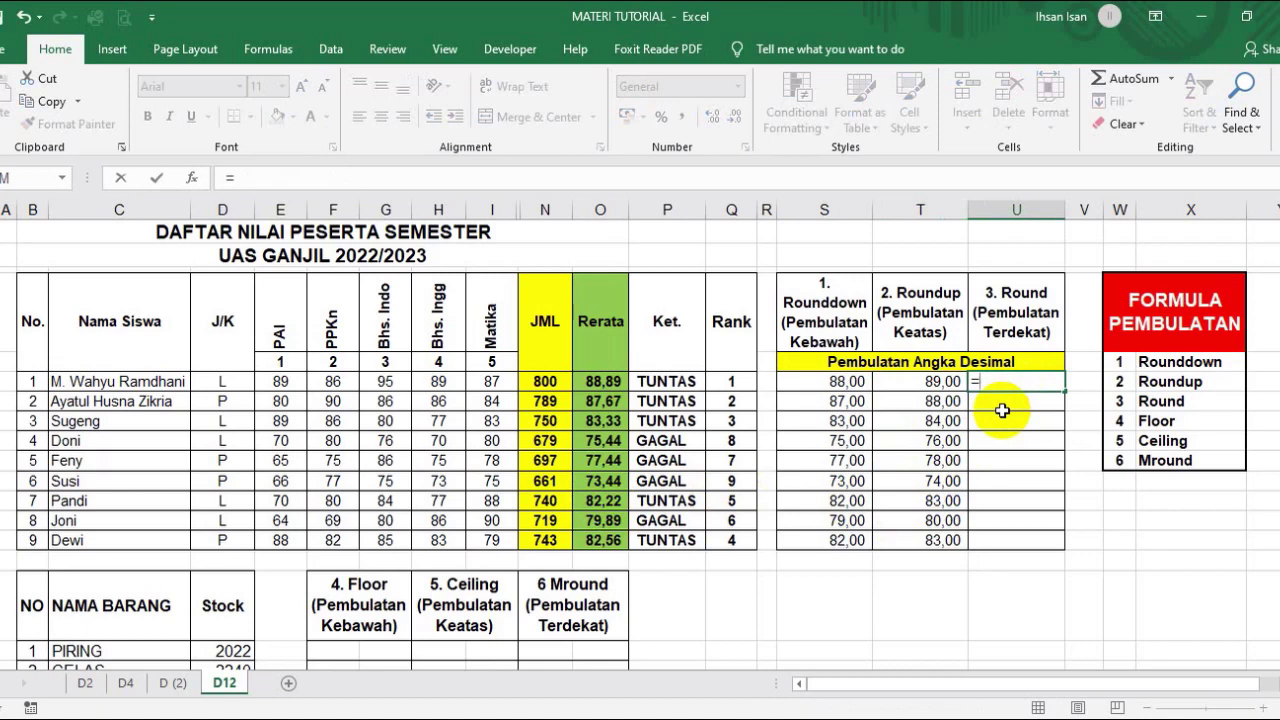
type("ROU")
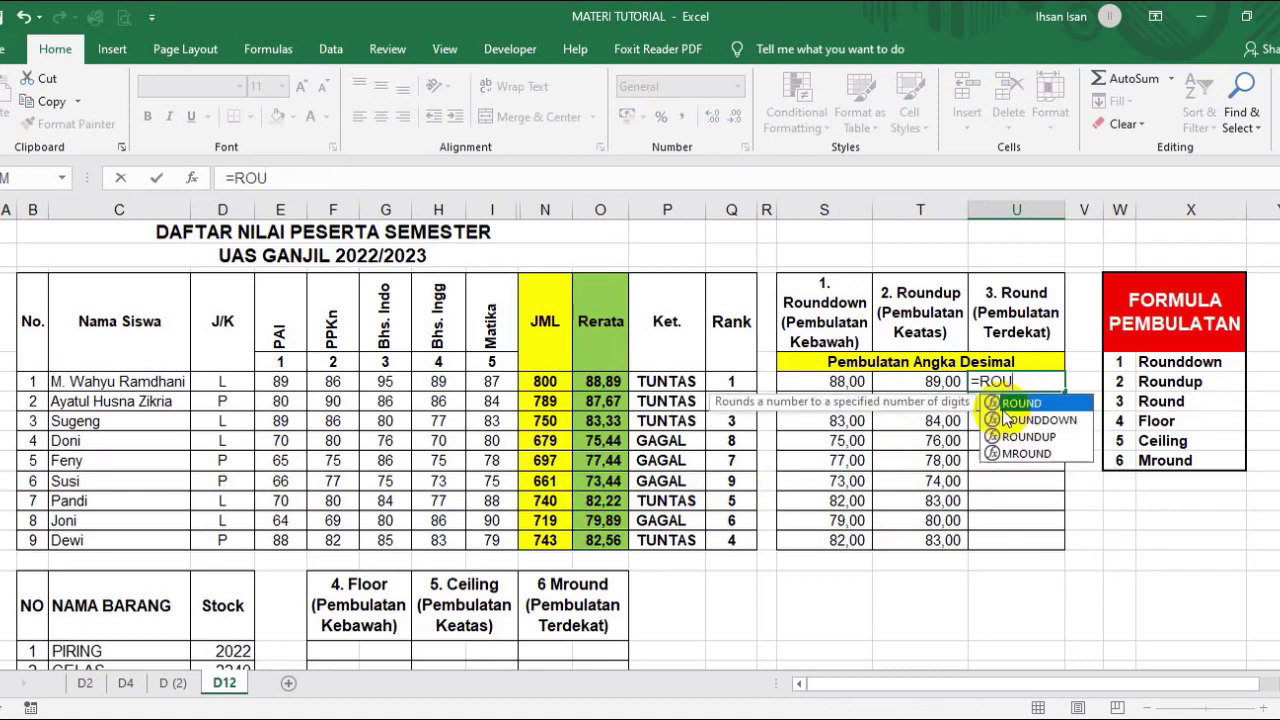
double_click(1008, 404)
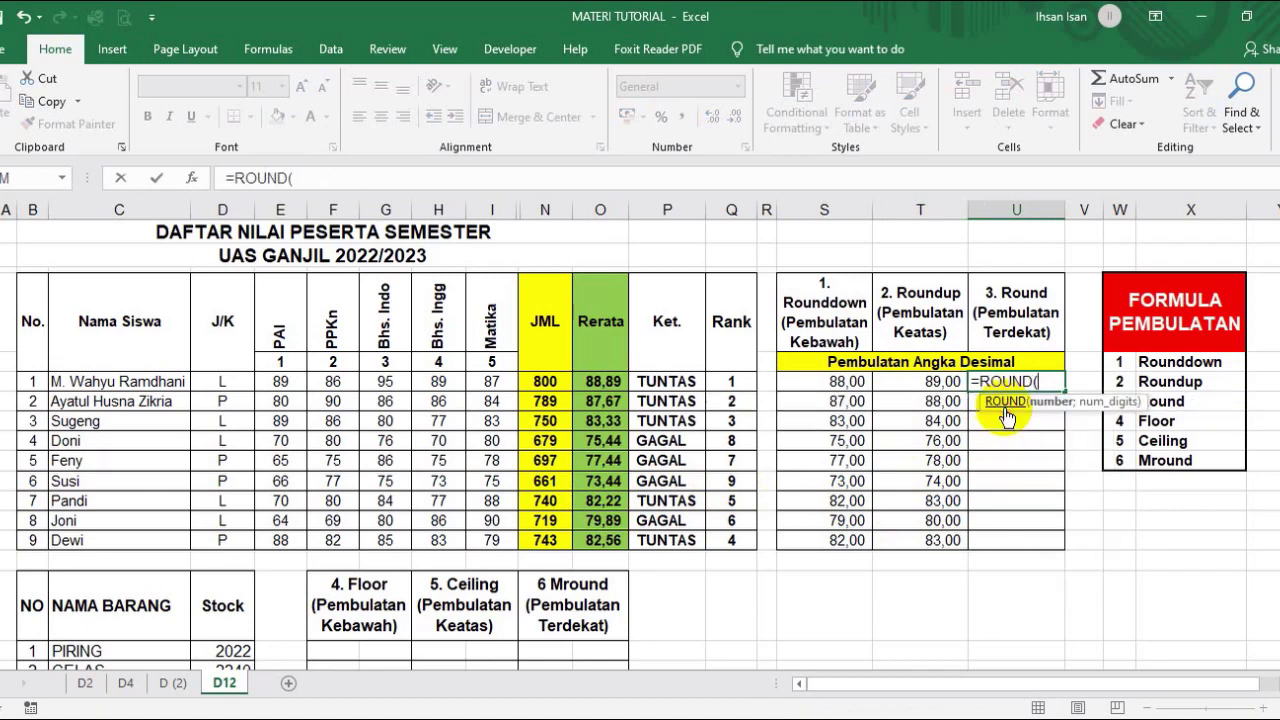
left_click(599, 383)
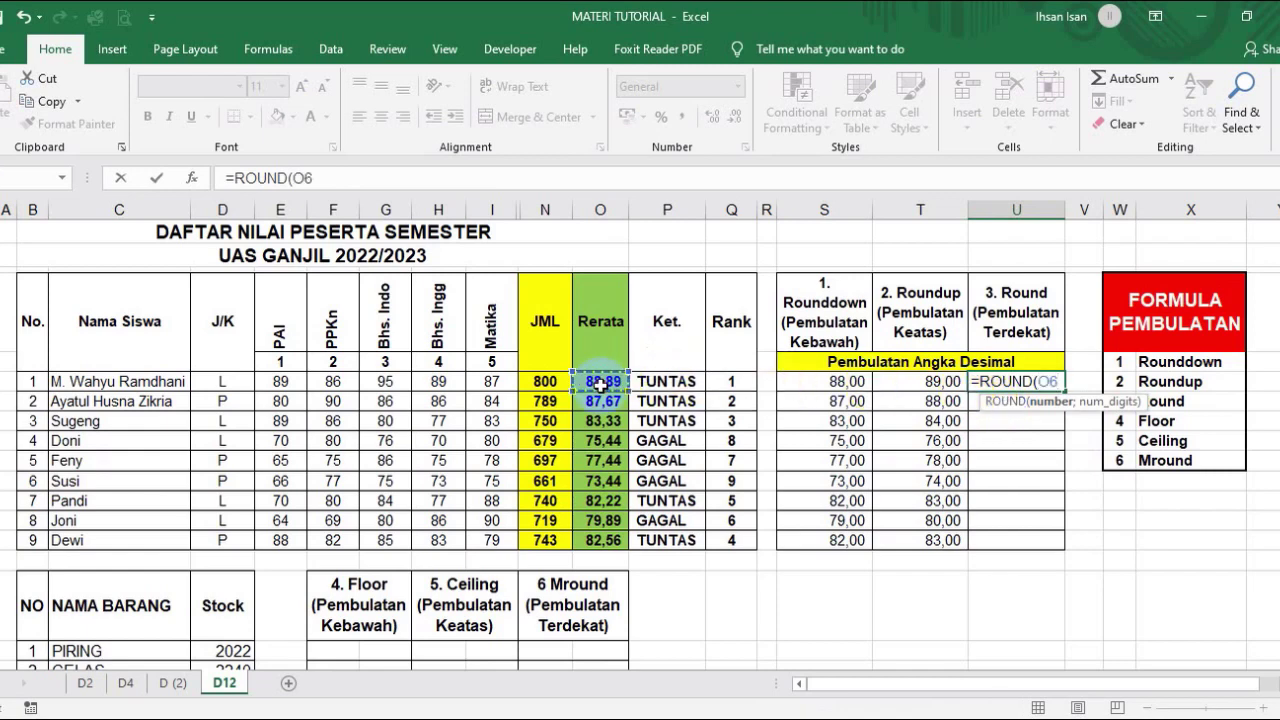
type(";")
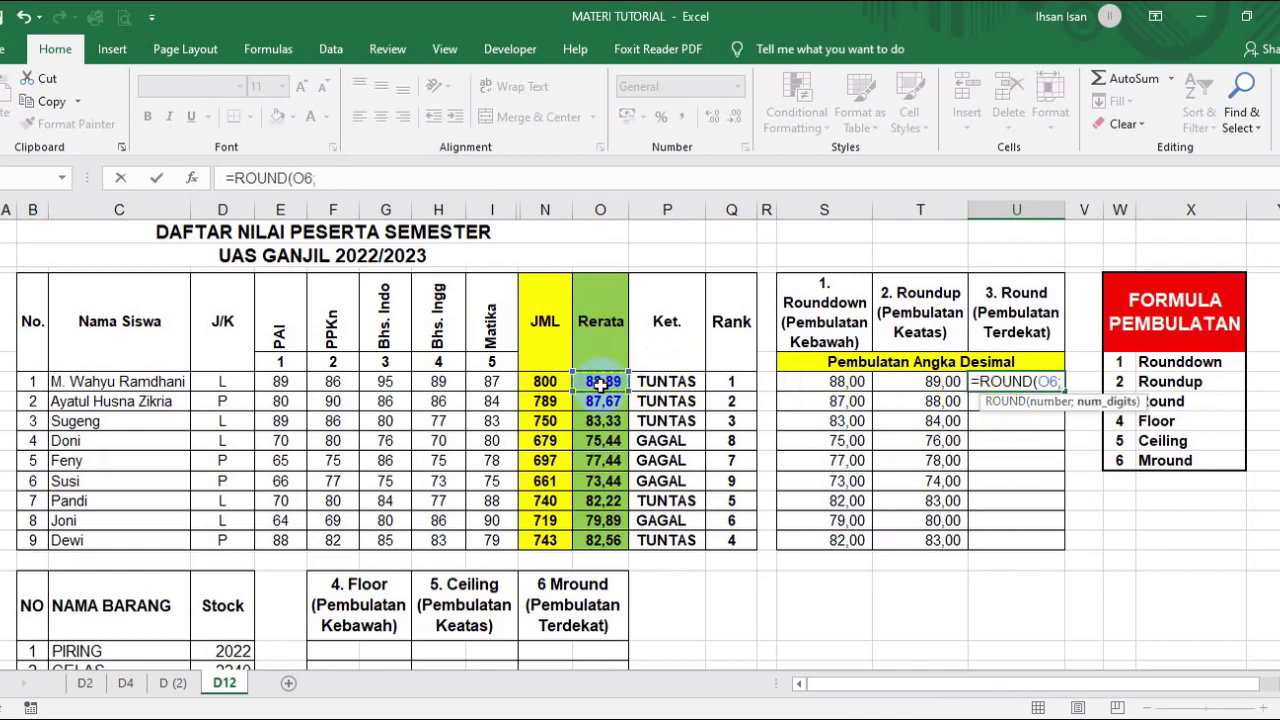
type(")")
key("Return")
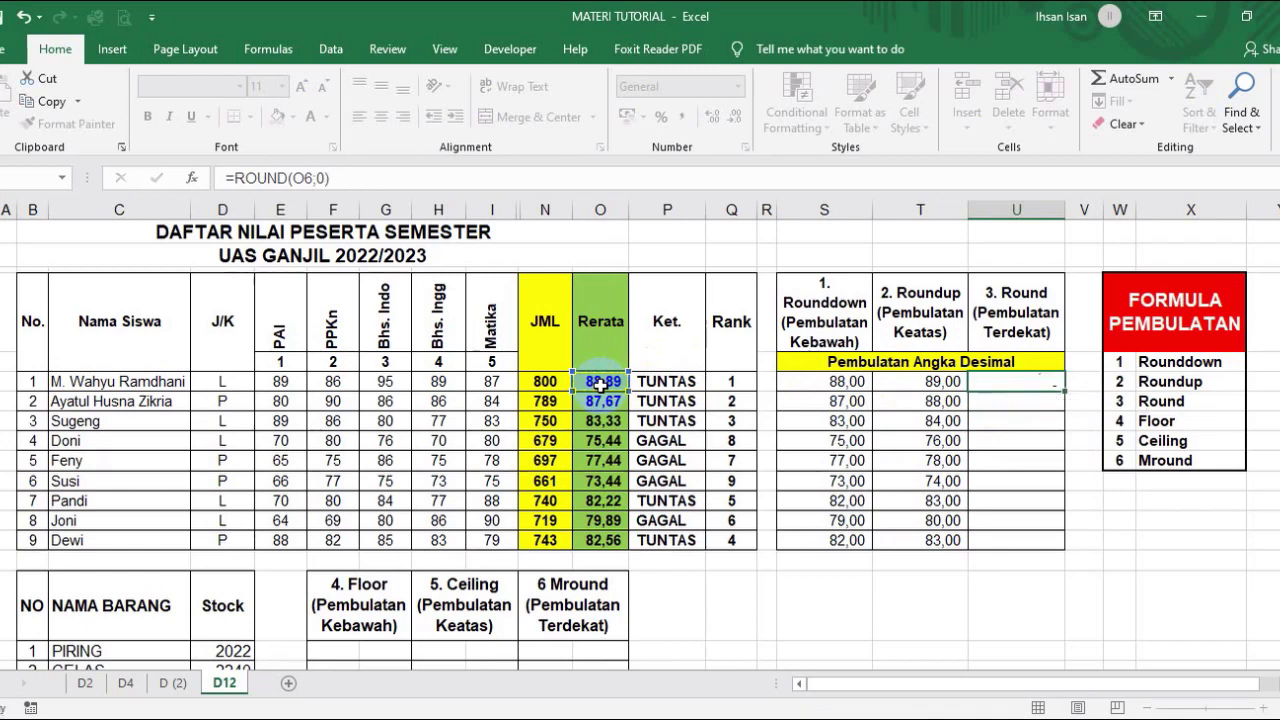
- Fill the ROUND formula down from U6 to U14
left_click(1015, 382)
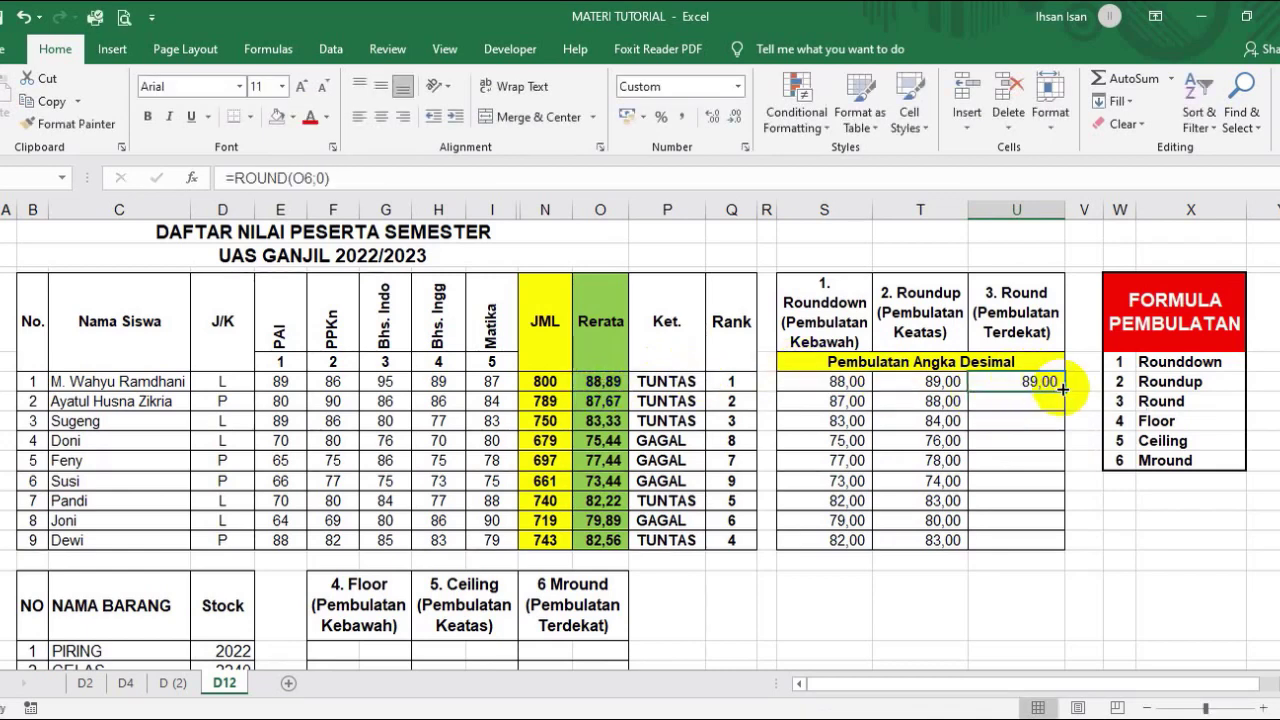
left_click_drag(1064, 391, 1064, 552)
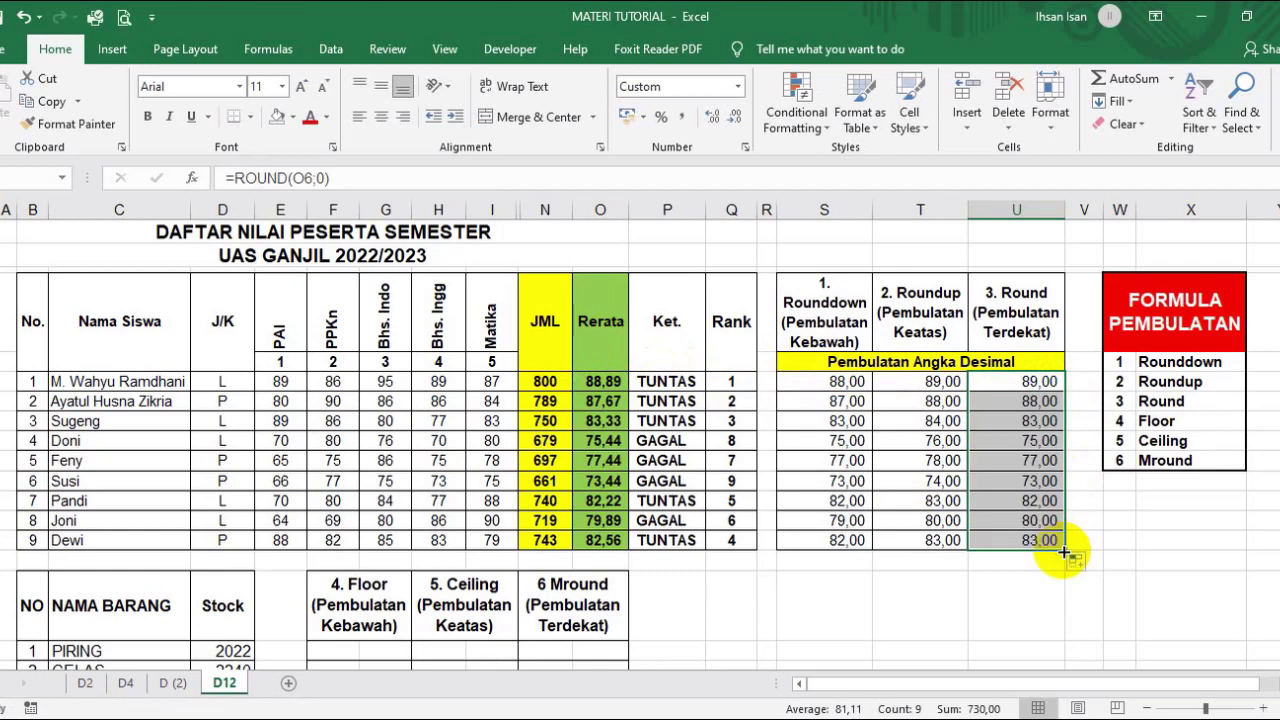
left_click(1015, 385)
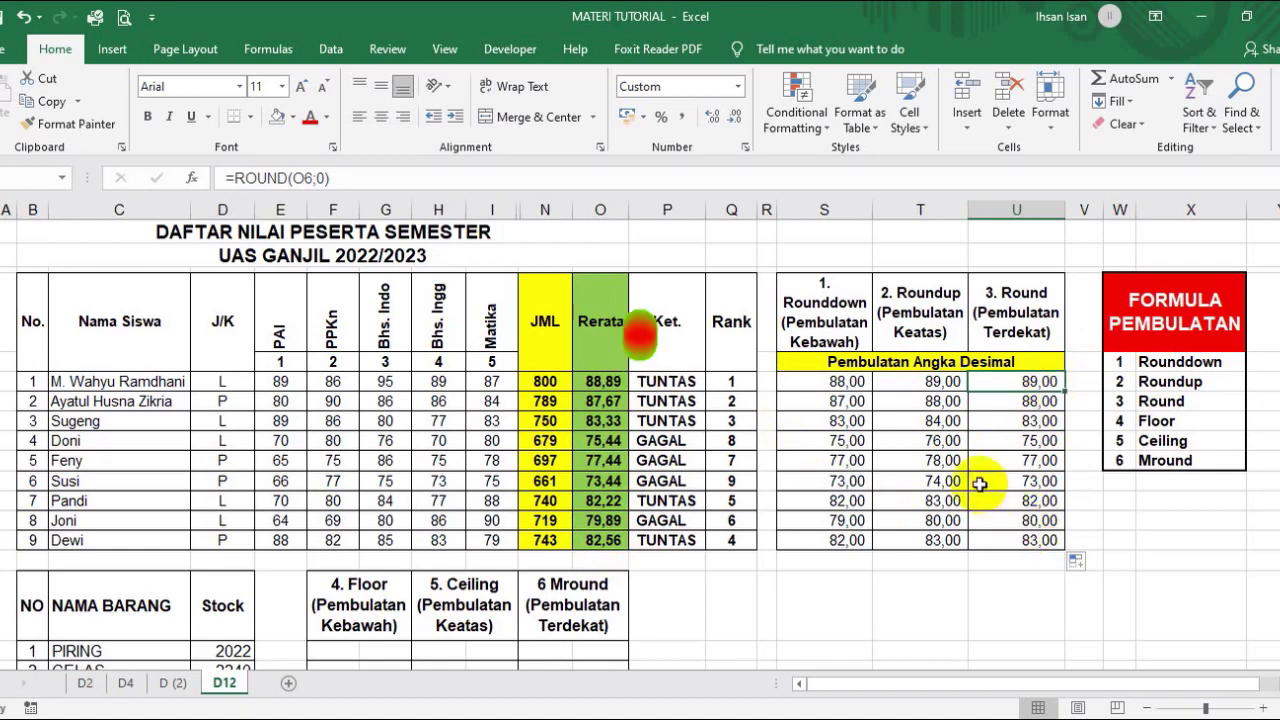
- Scroll down to the stock table and select the PIRING cell under Floor
scroll(950, 470, "down", 1)
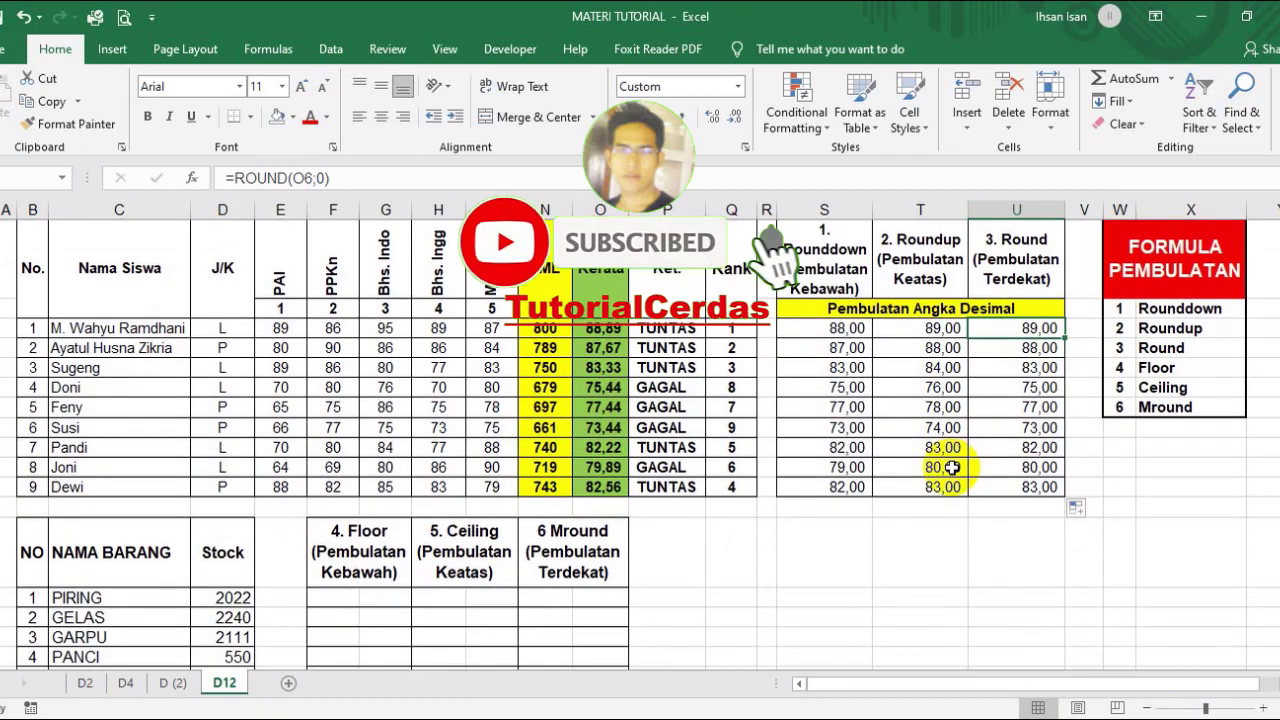
scroll(895, 480, "down", 3)
scroll(902, 481, "up", 1)
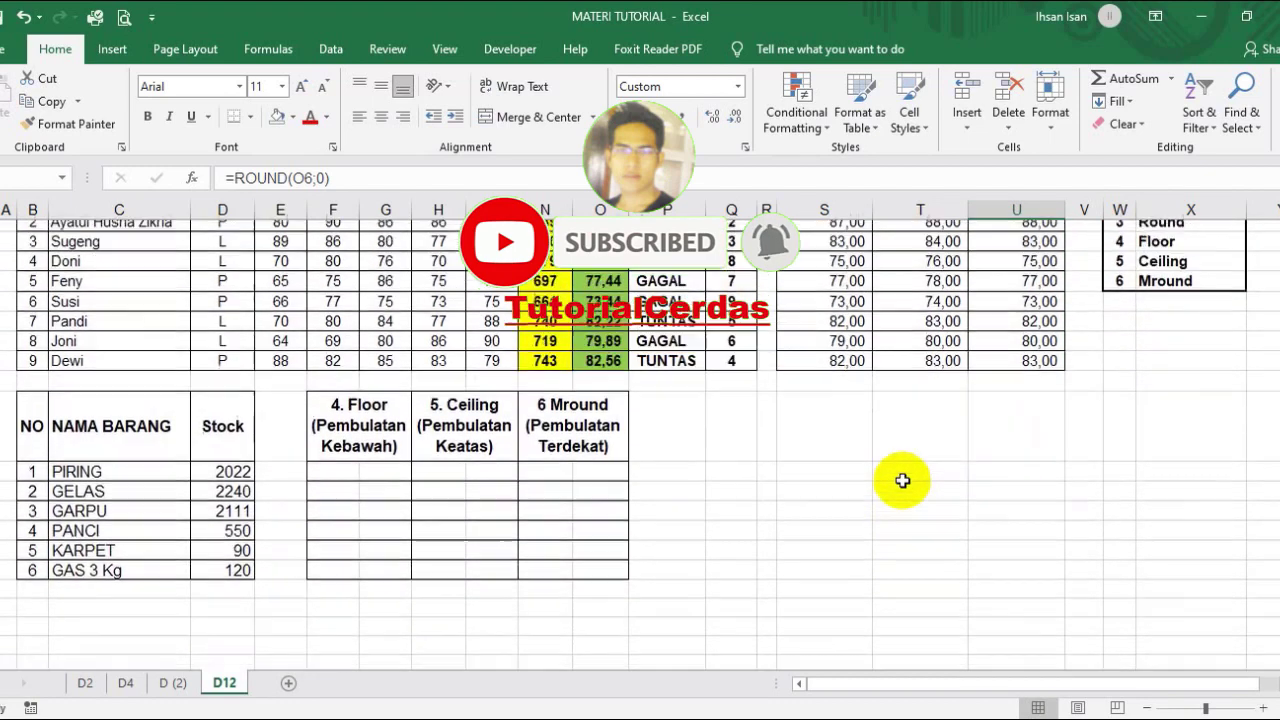
scroll(902, 481, "down", 2)
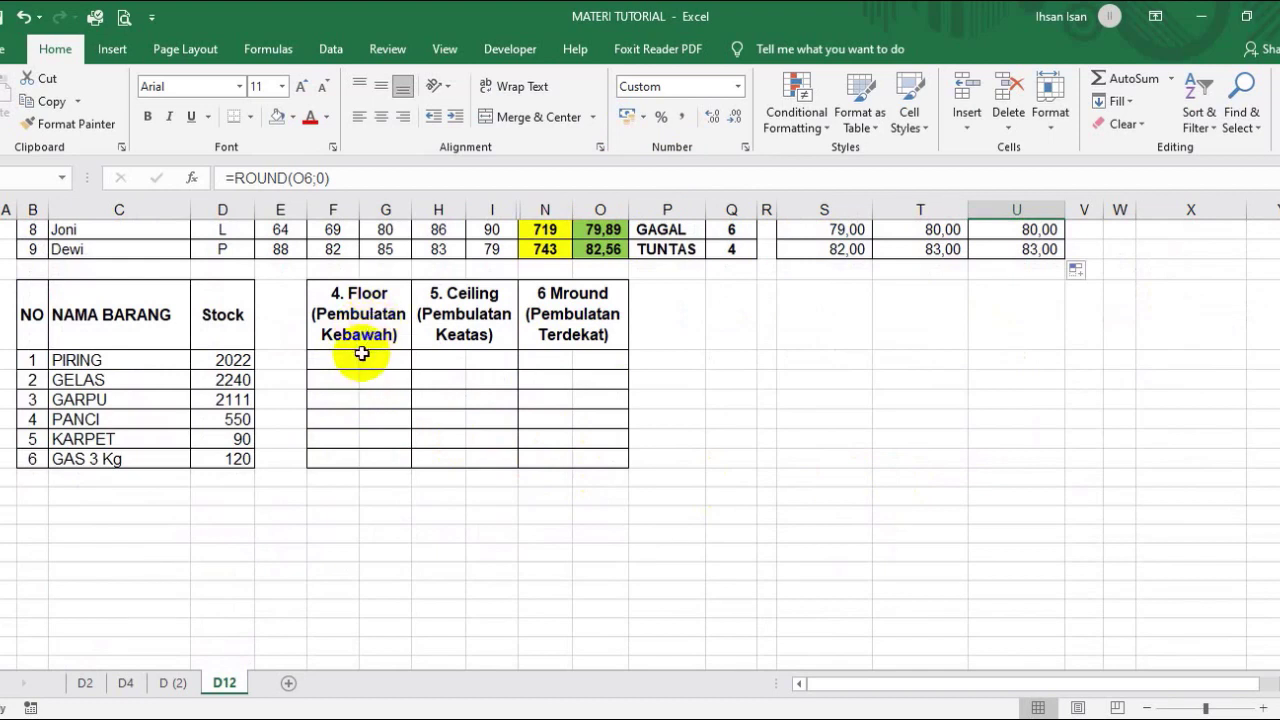
left_click(360, 362)
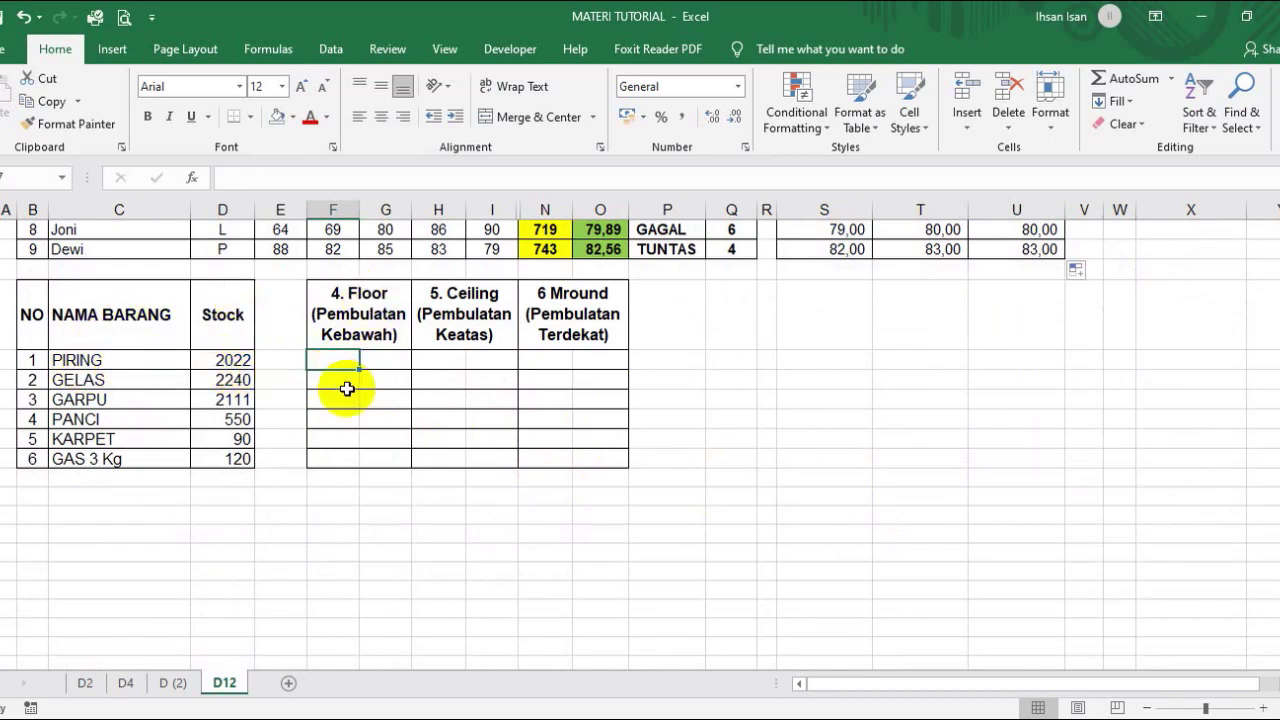
- Enter =FLOOR(D17;100) in F17 so PIRING's Floor value shows 2000
type("=")
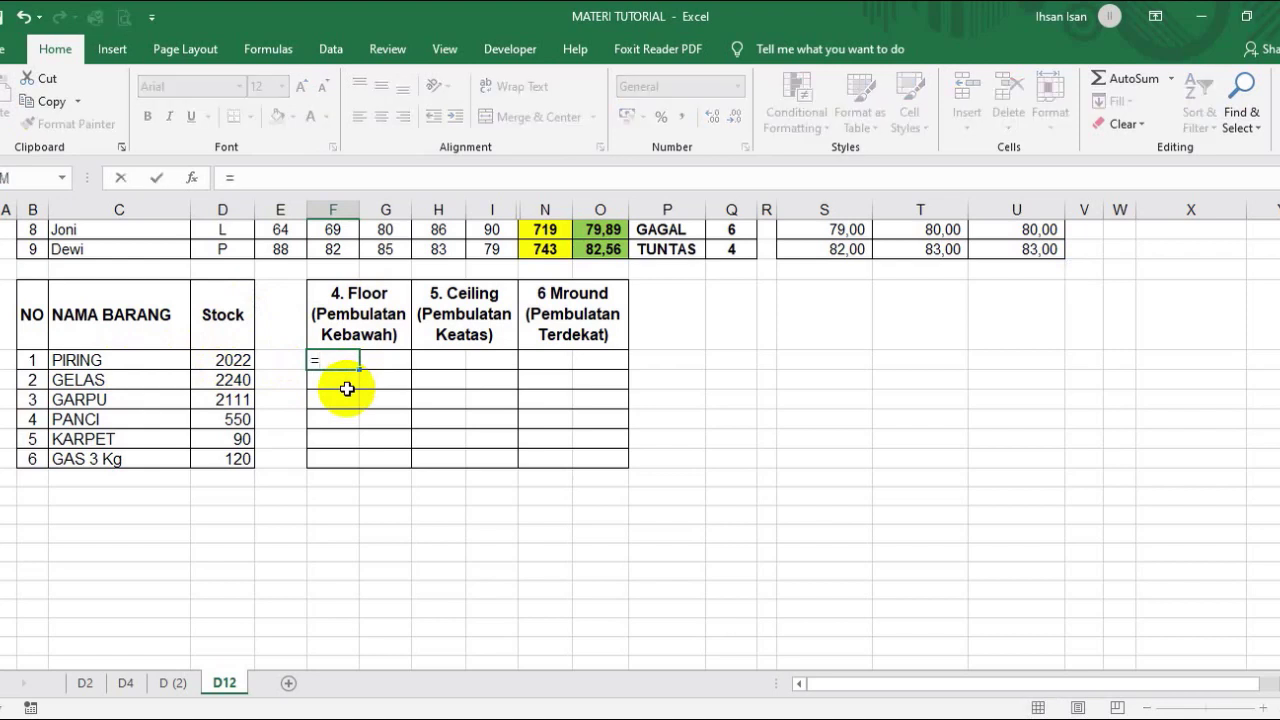
type("F")
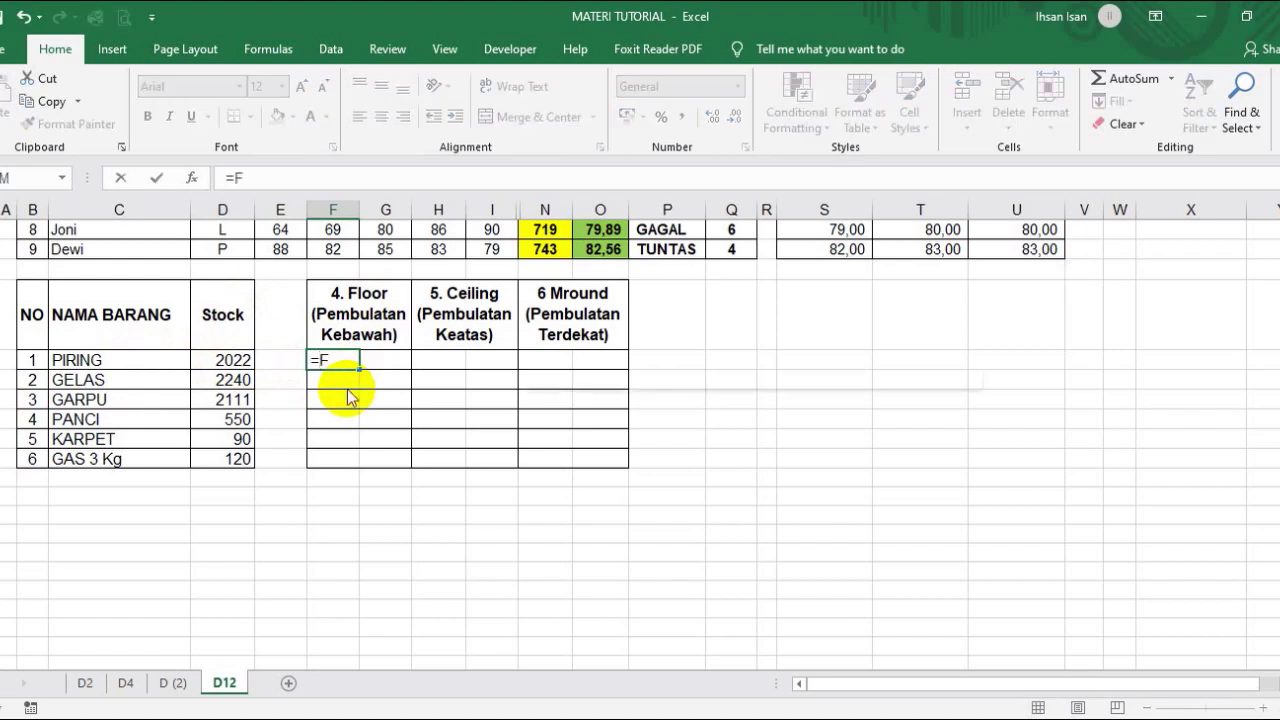
type("L")
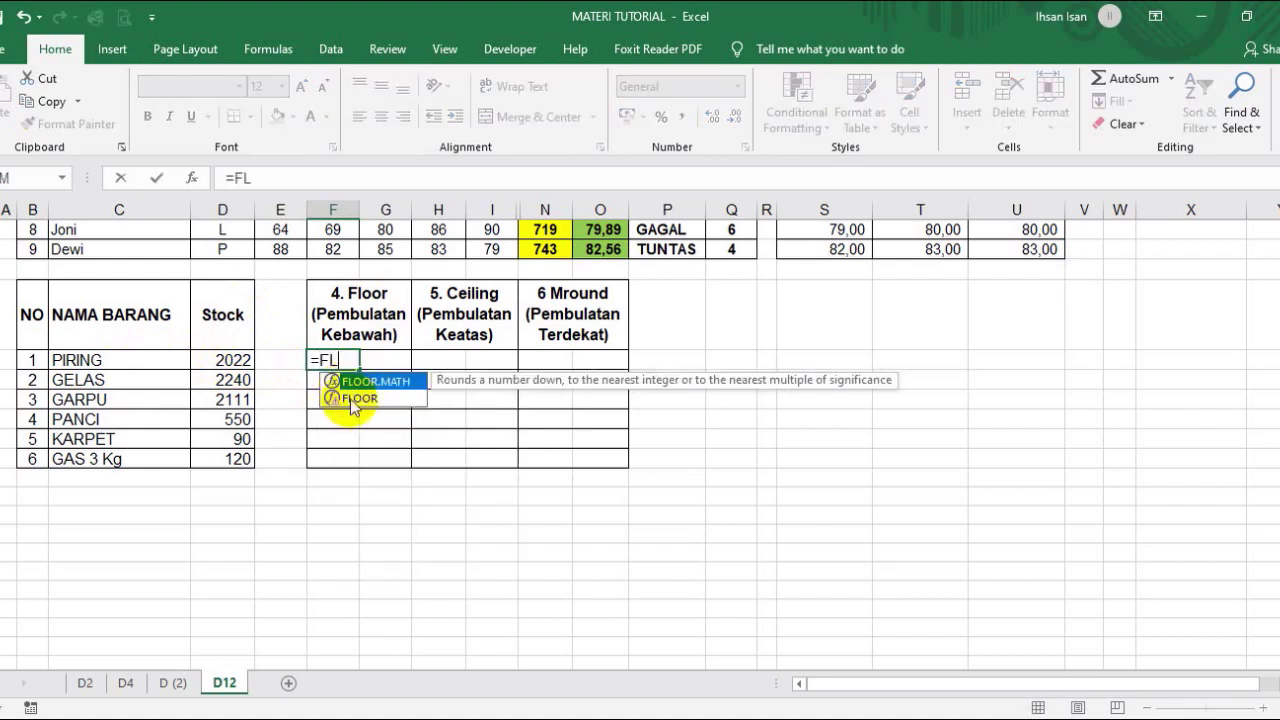
double_click(355, 399)
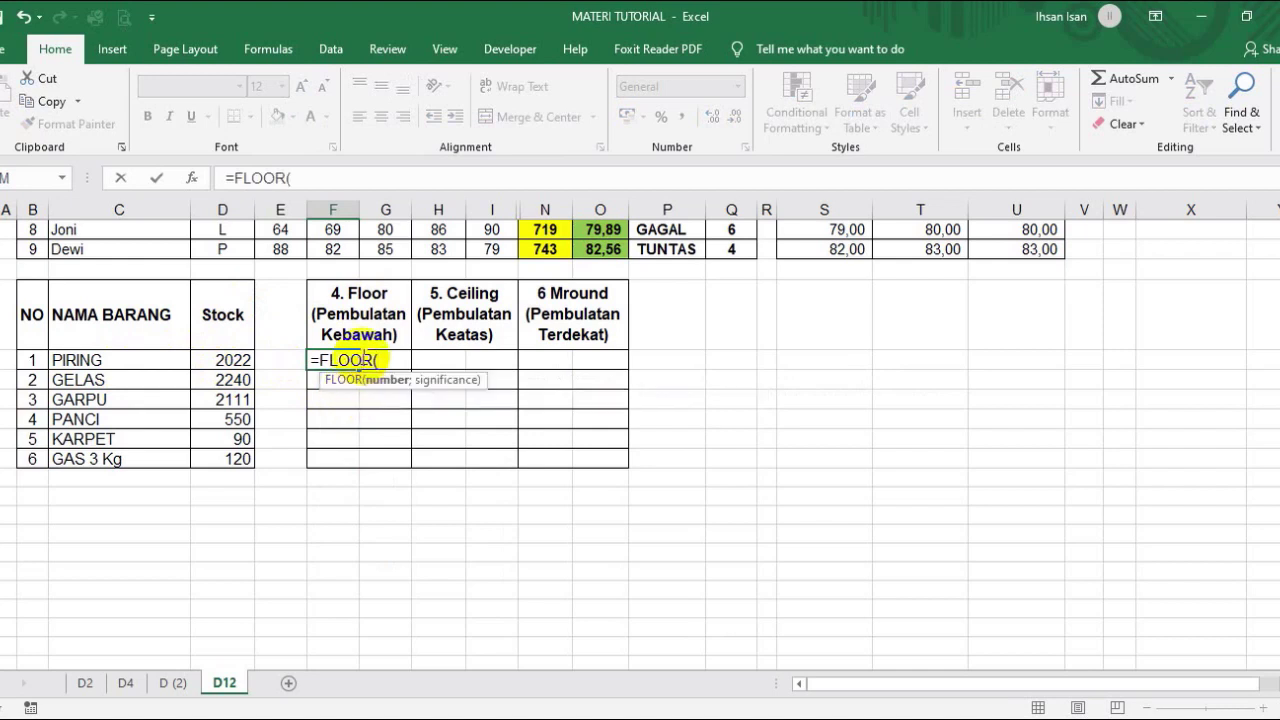
left_click(221, 360)
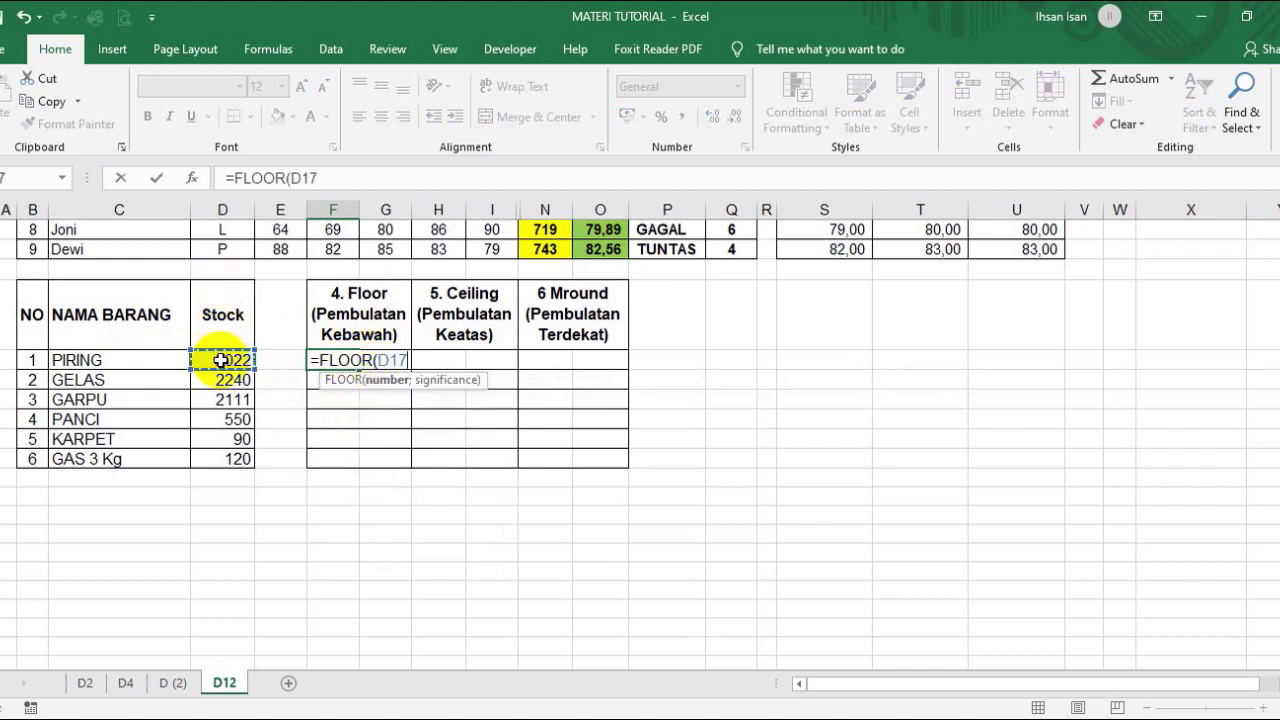
type(";100")
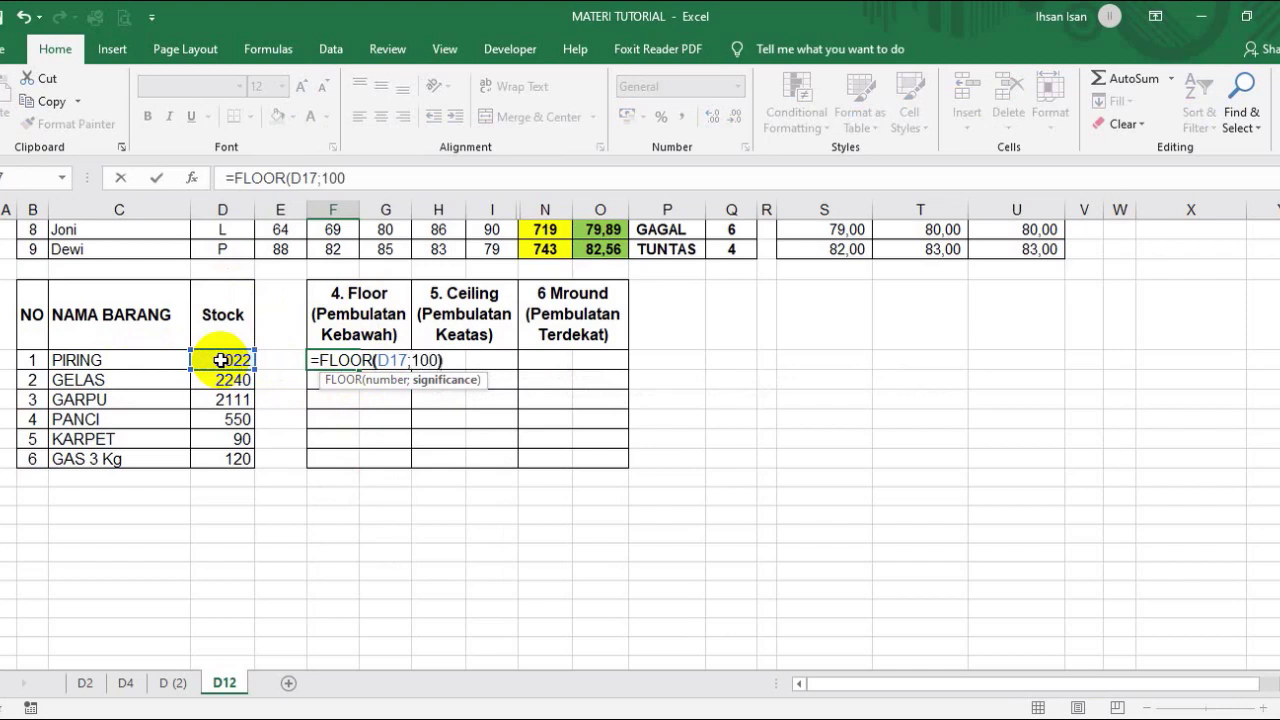
key("Return")
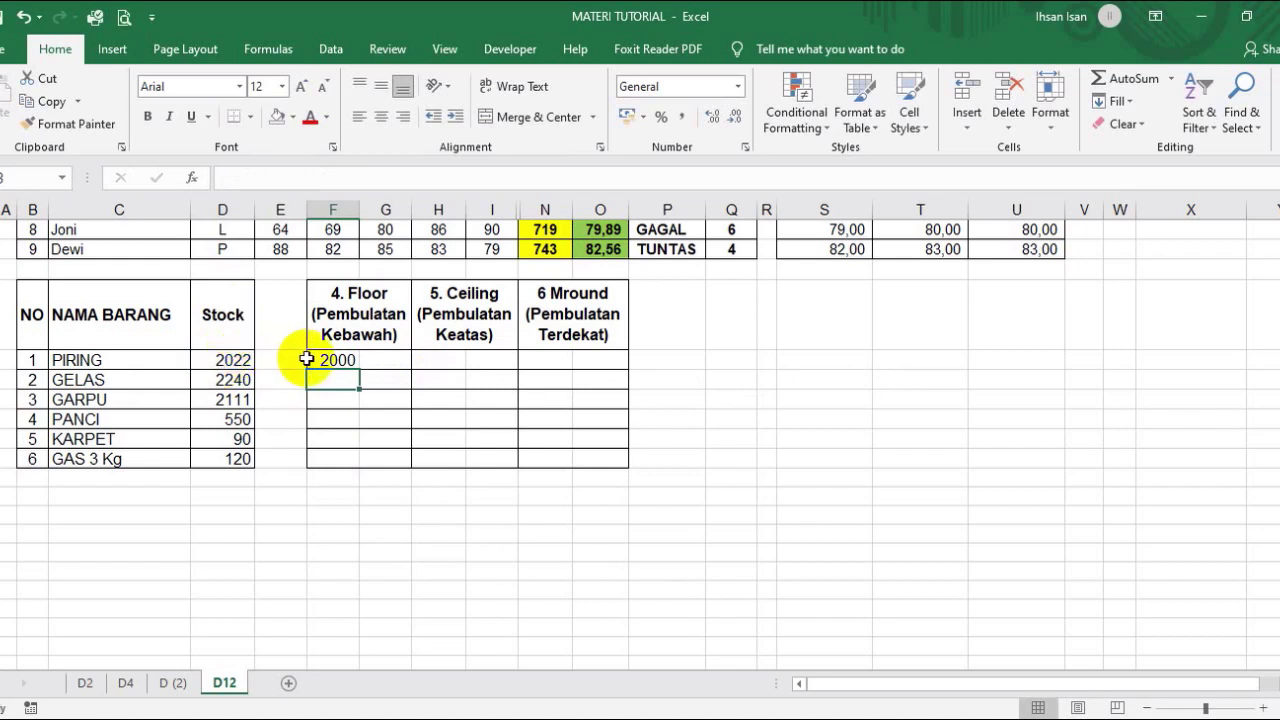
- Fill the FLOOR formula from F17 down to F22 and check PIRING's formula
left_click(330, 360)
left_click_drag(360, 369, 357, 458)
left_click(380, 439)
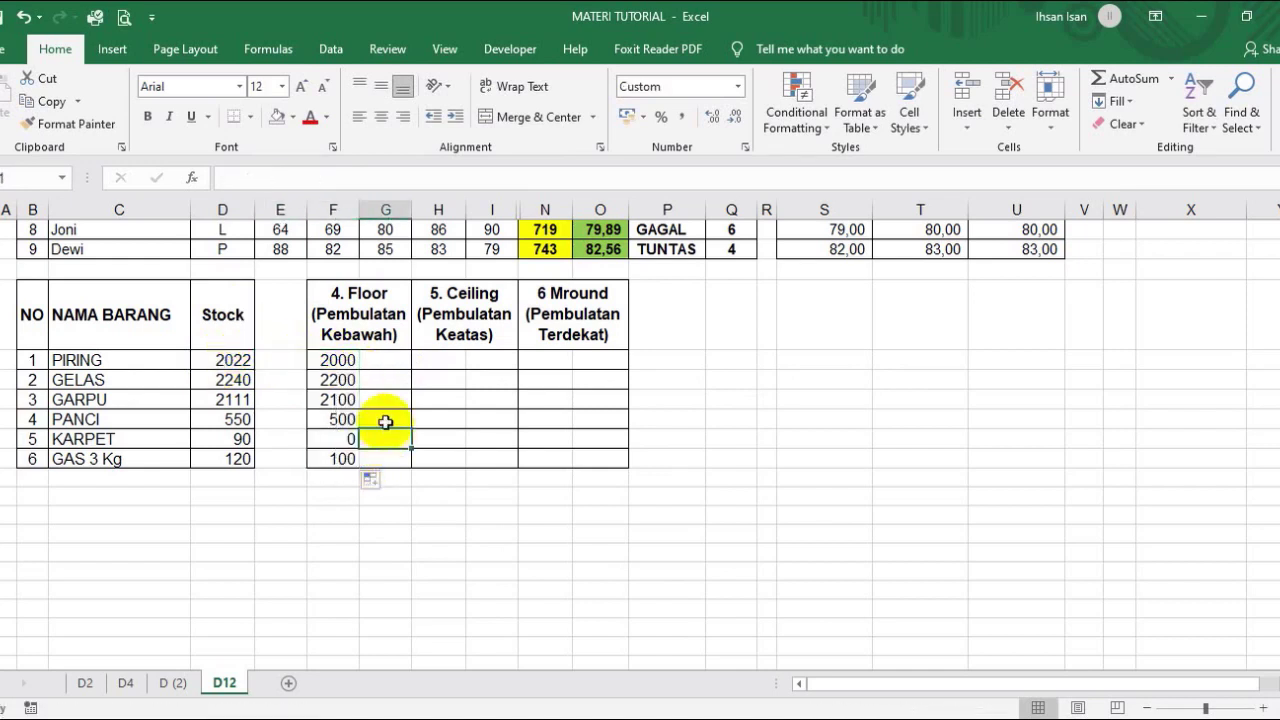
left_click(344, 361)
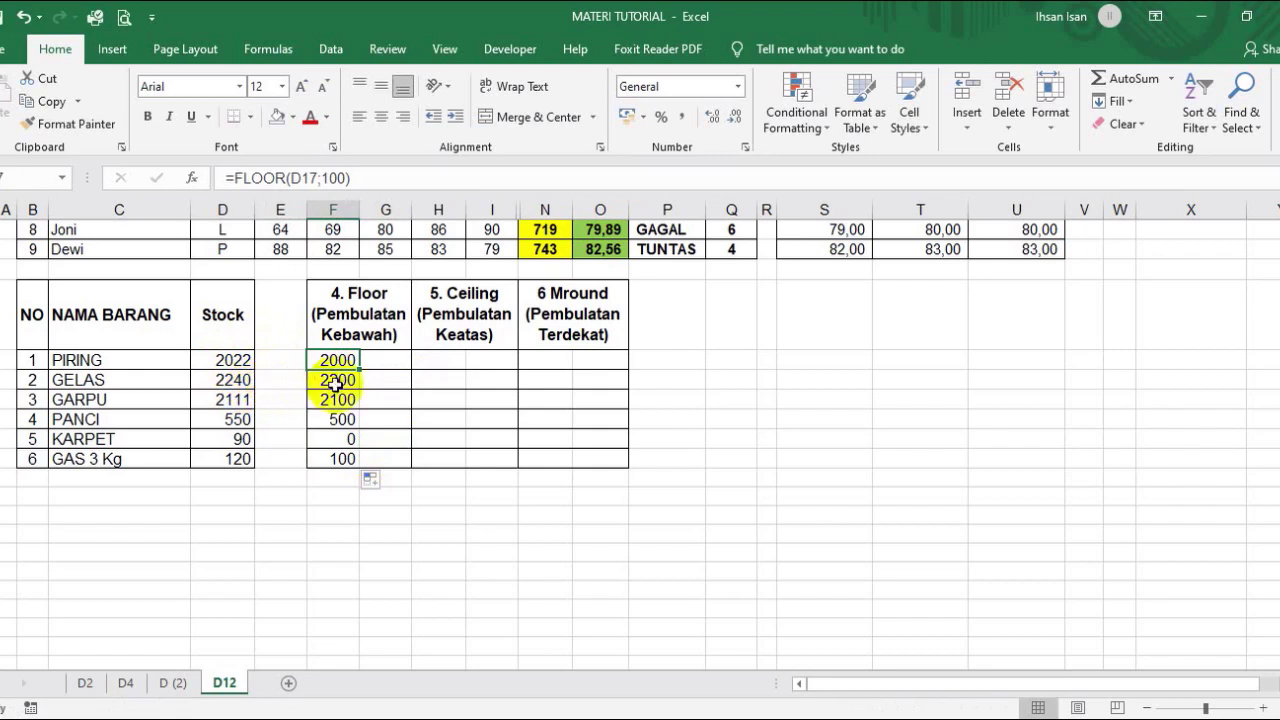
left_click(371, 380)
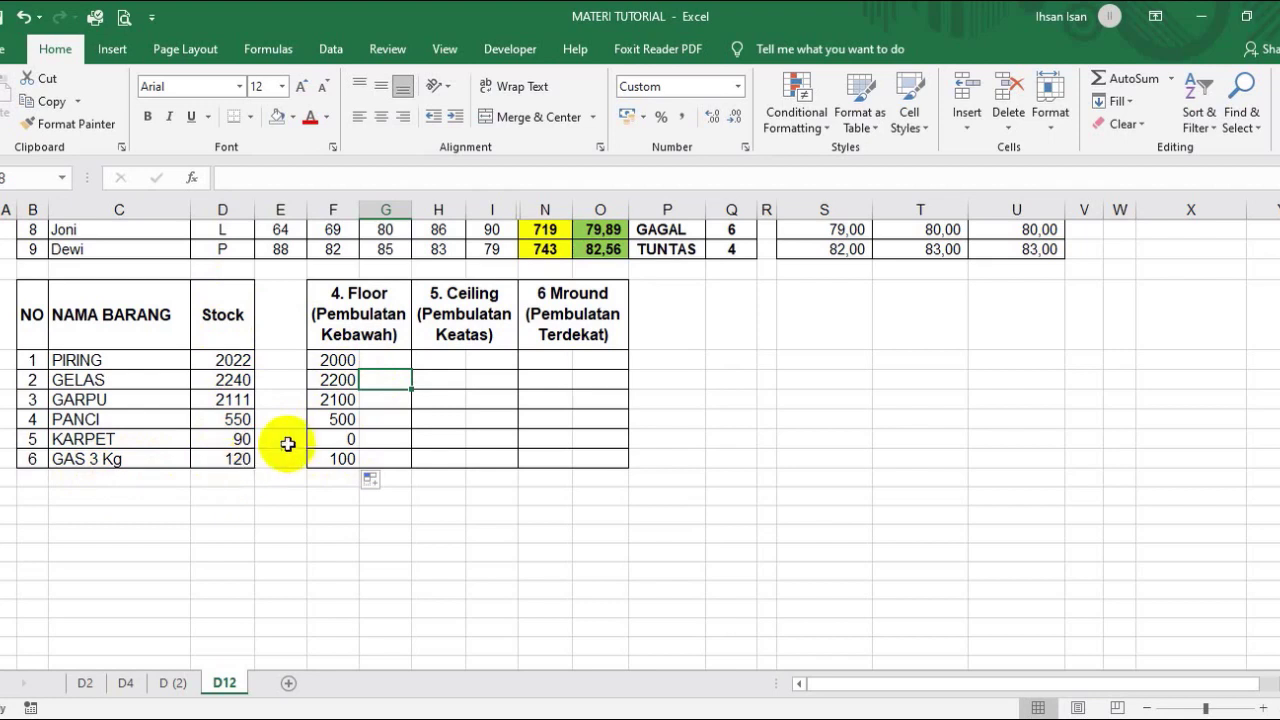
left_click(428, 361)
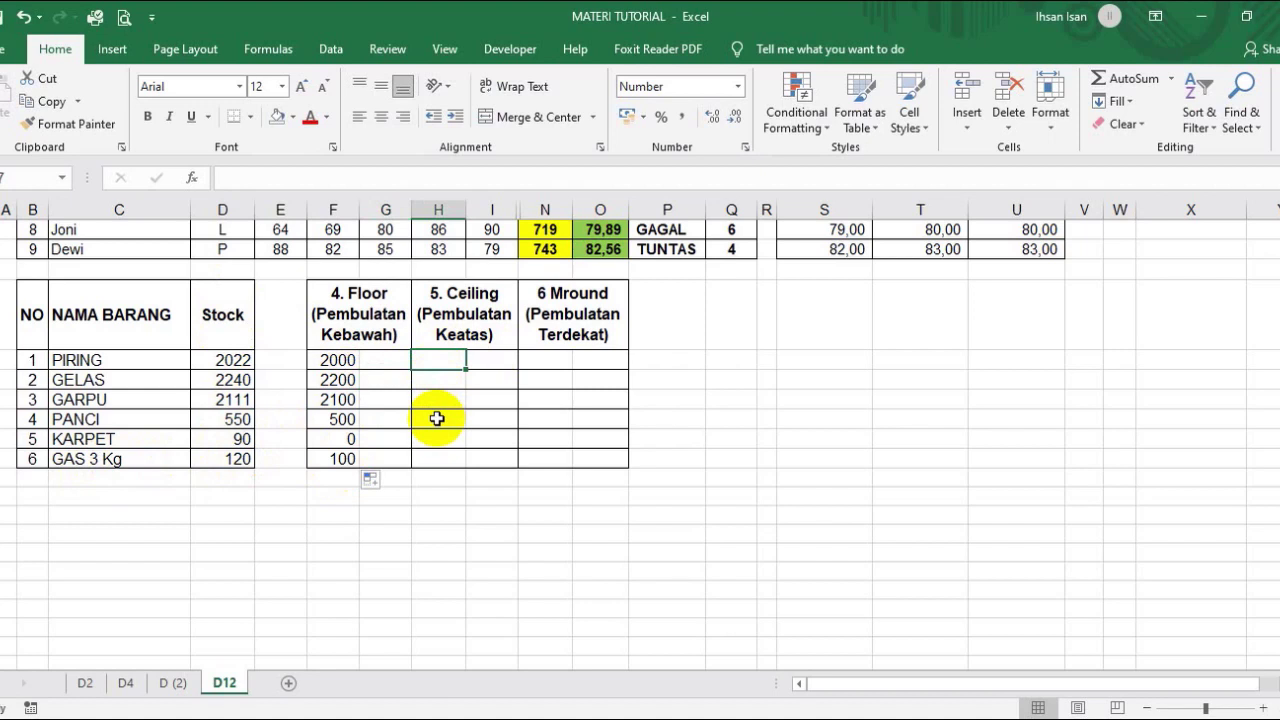
- Enter =CEILING(D17;100) in H17 so PIRING's Ceiling value shows 2100
type("=CEI")
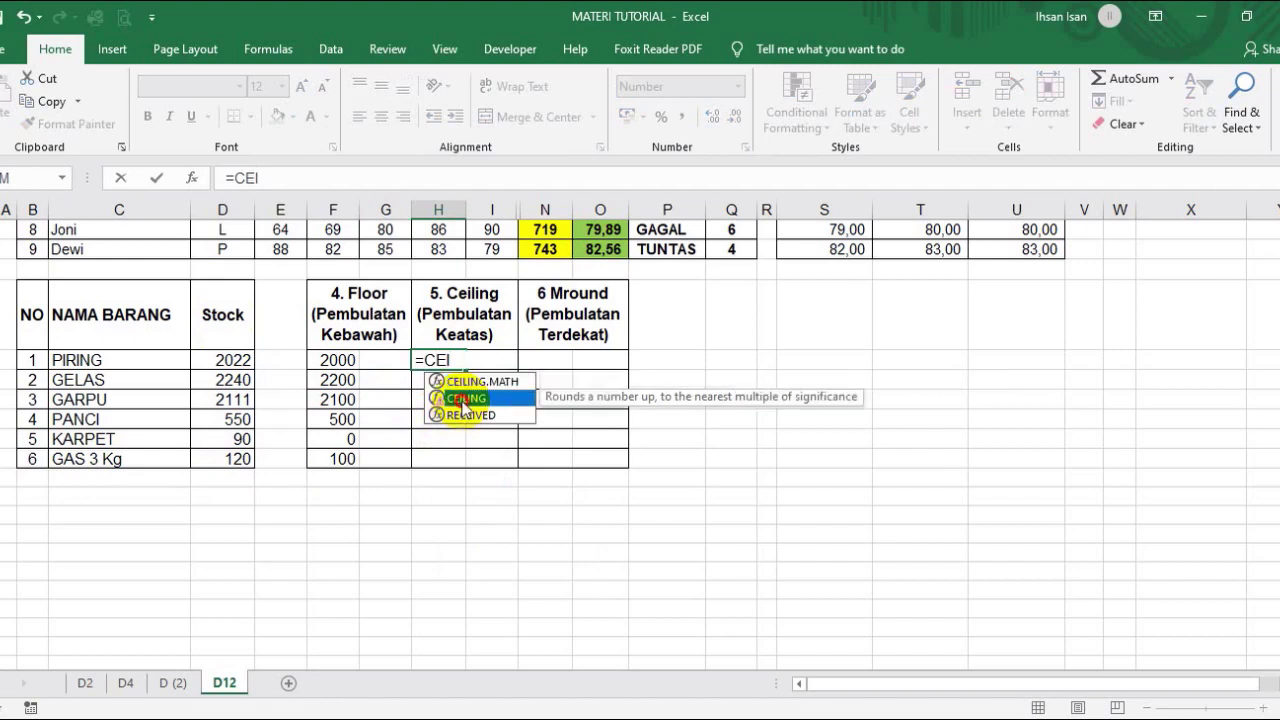
double_click(461, 398)
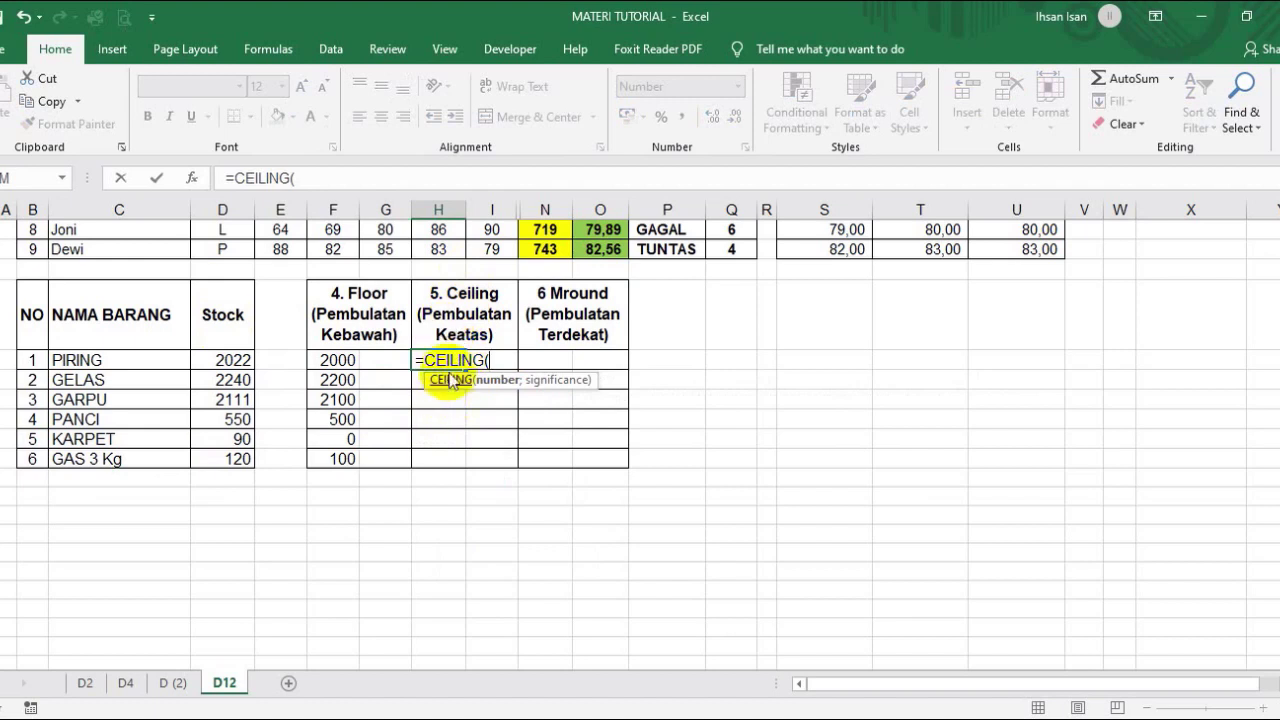
left_click(235, 362)
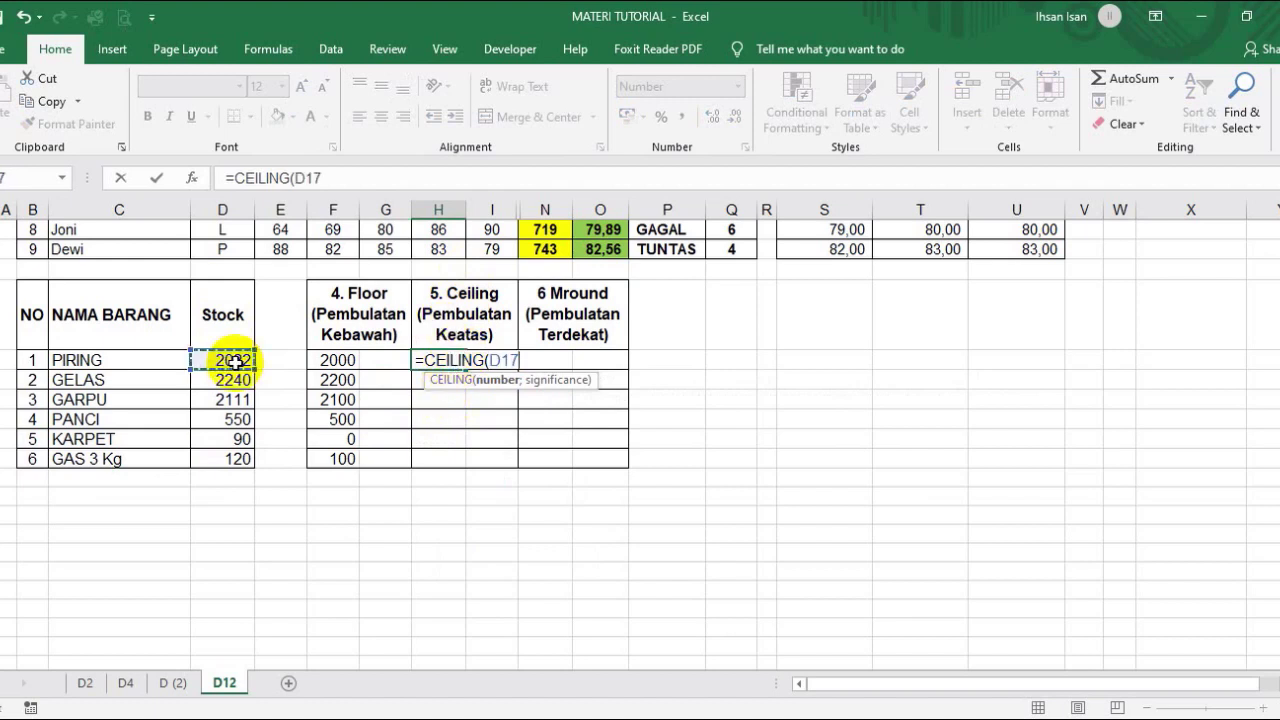
type(";1")
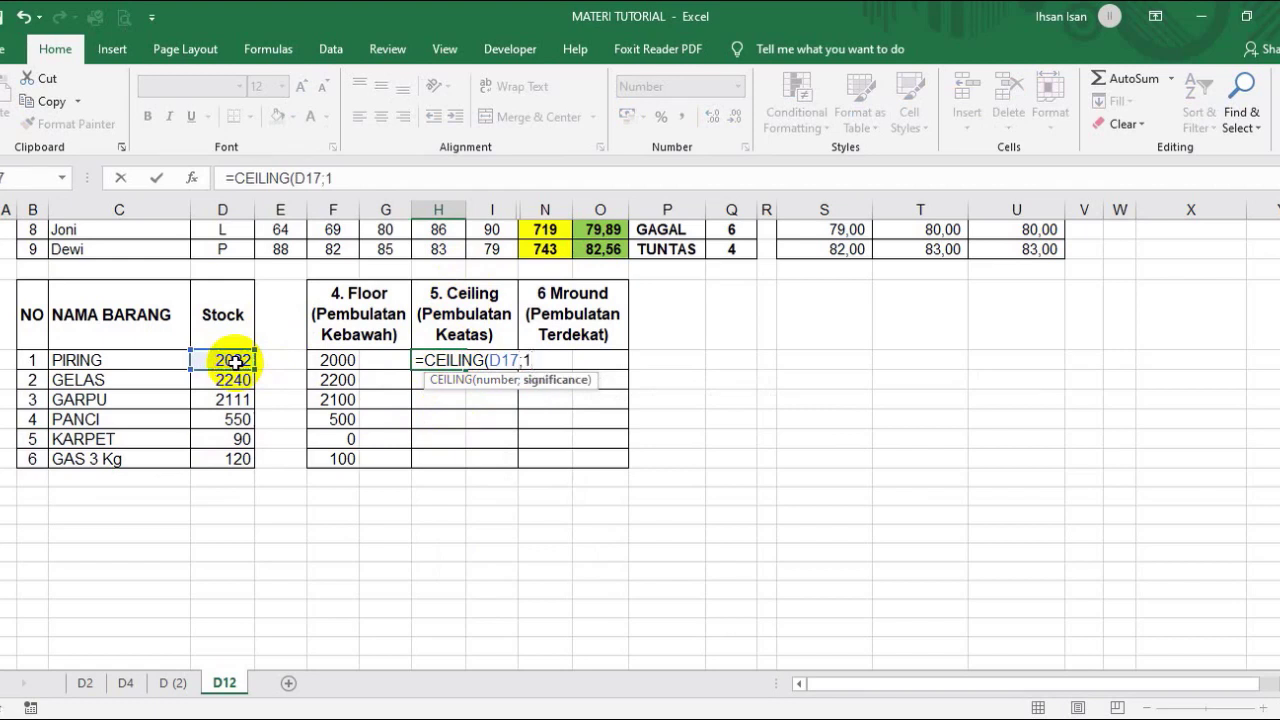
type(")")
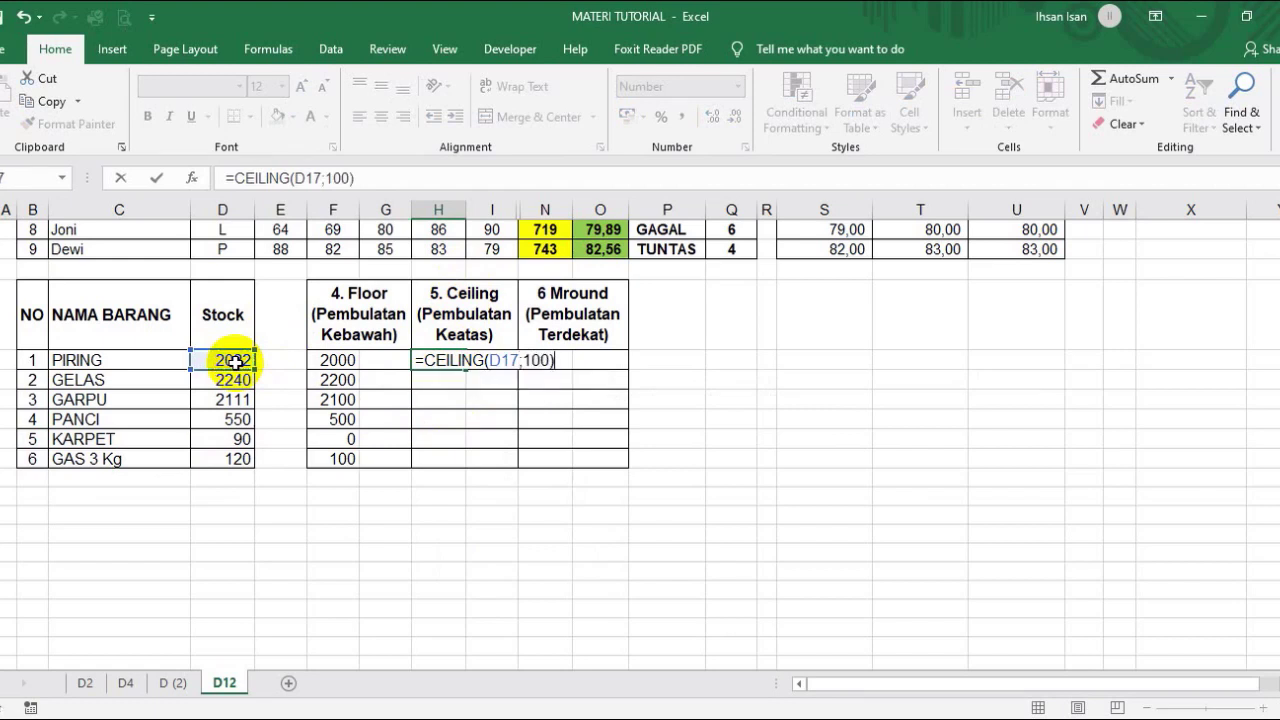
key("Return")
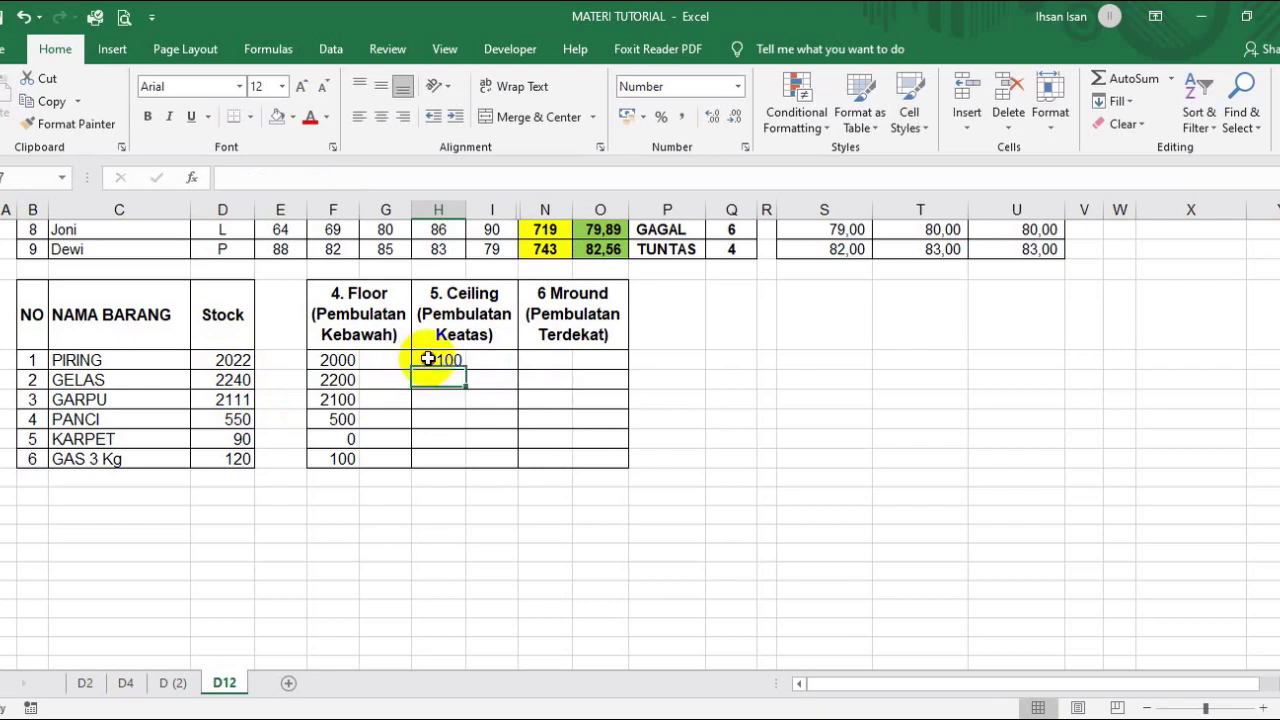
left_click(438, 360)
- Fill the CEILING formula from H17 down to H22 and check the KARPET row's formula
left_click_drag(466, 369, 460, 474)
left_click(470, 378)
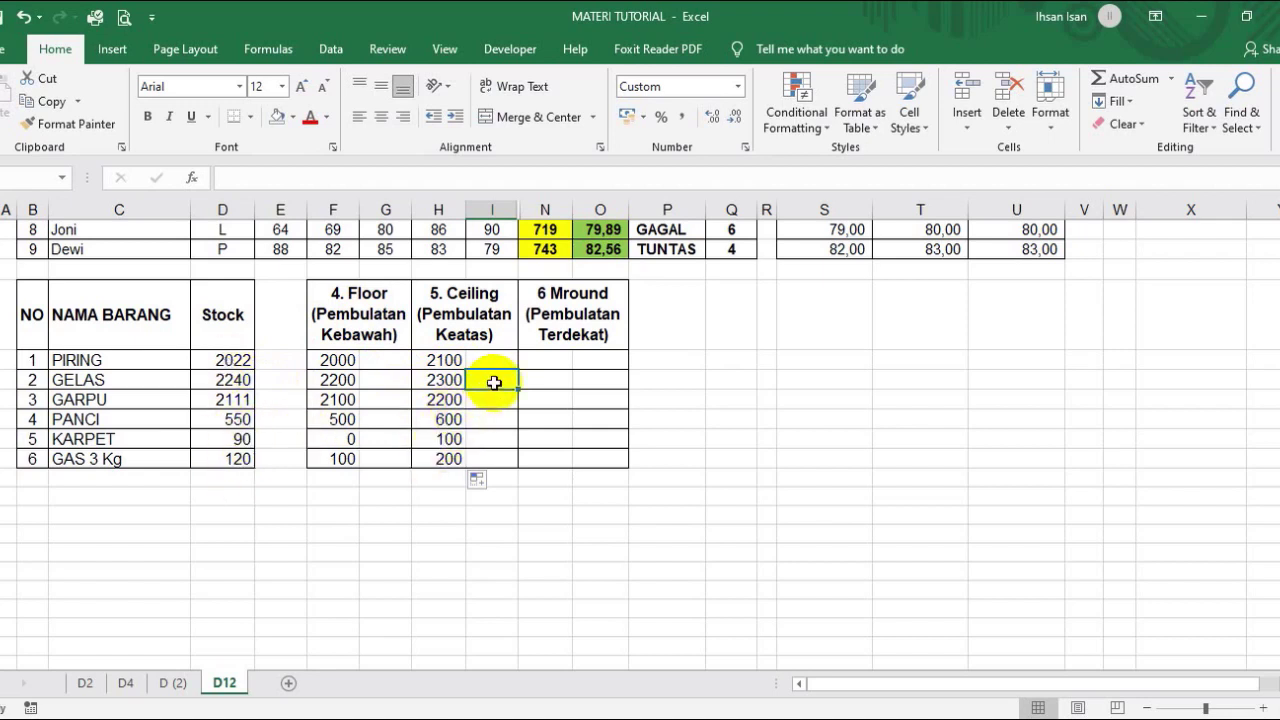
left_click(447, 440)
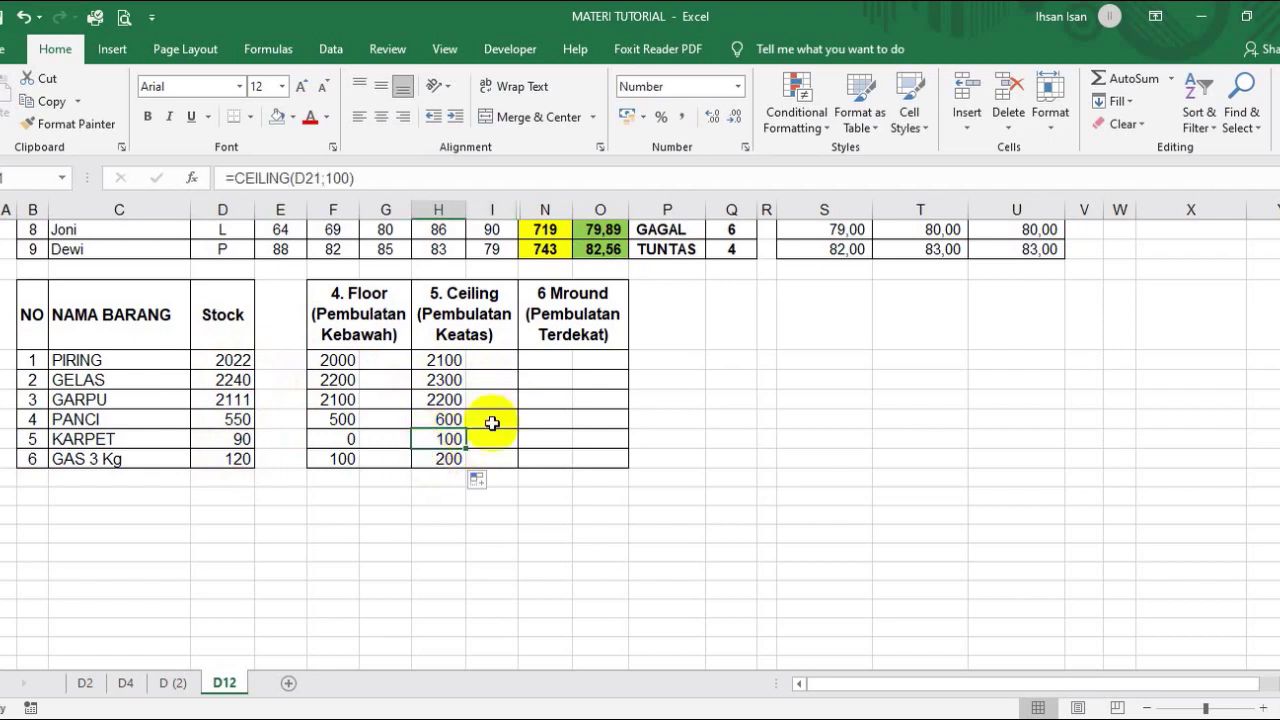
left_click(540, 362)
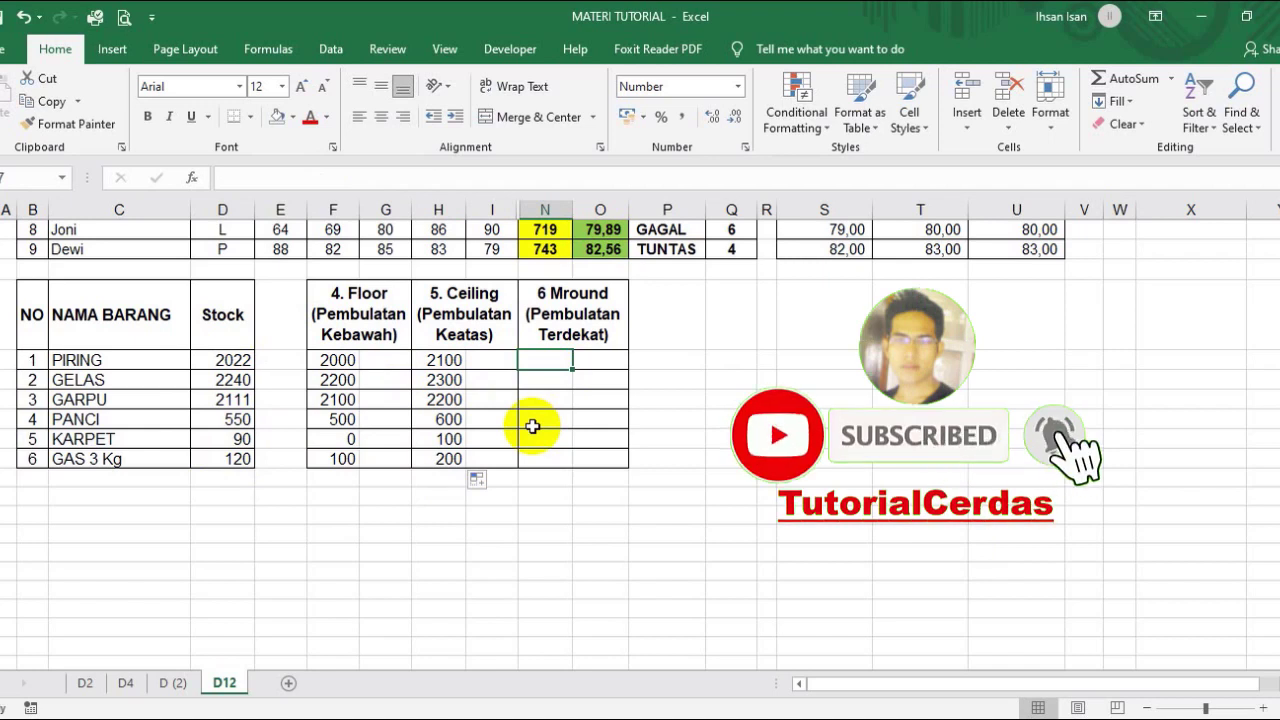
- Enter =MROUND(D17;100) in N17 so PIRING's Mround value shows 2000
type("=")
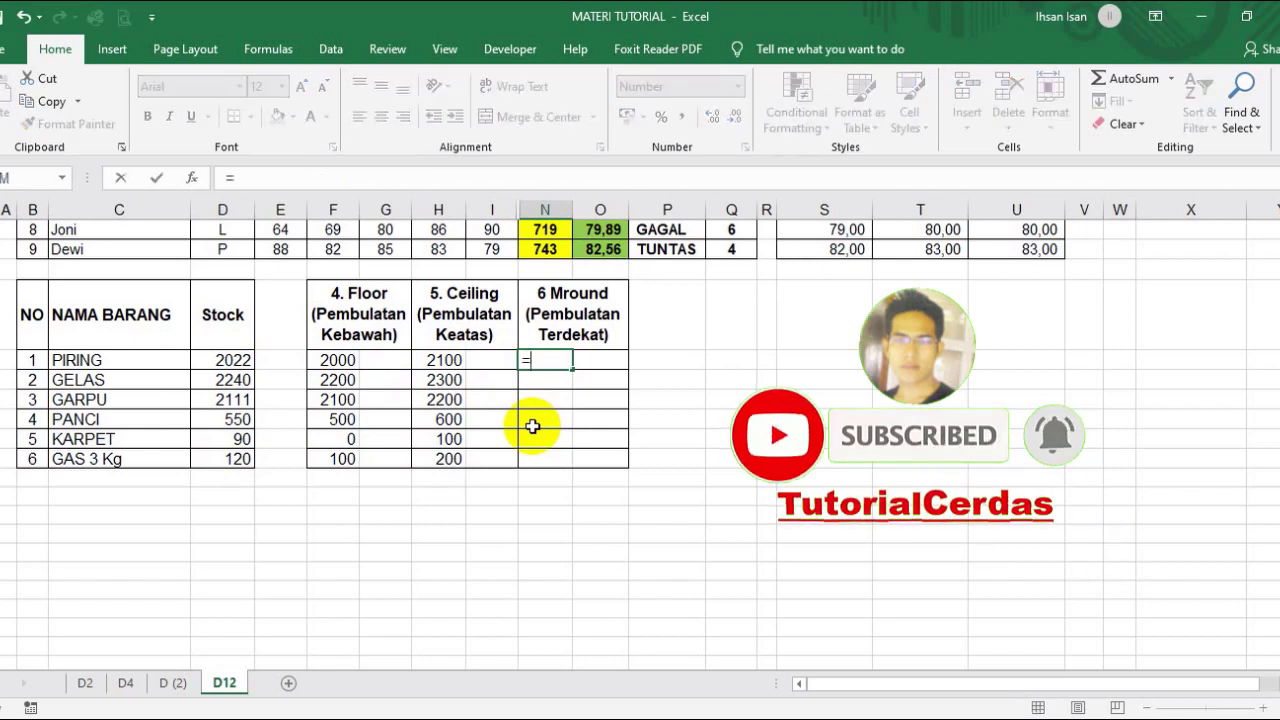
type("MR")
key("Tab")
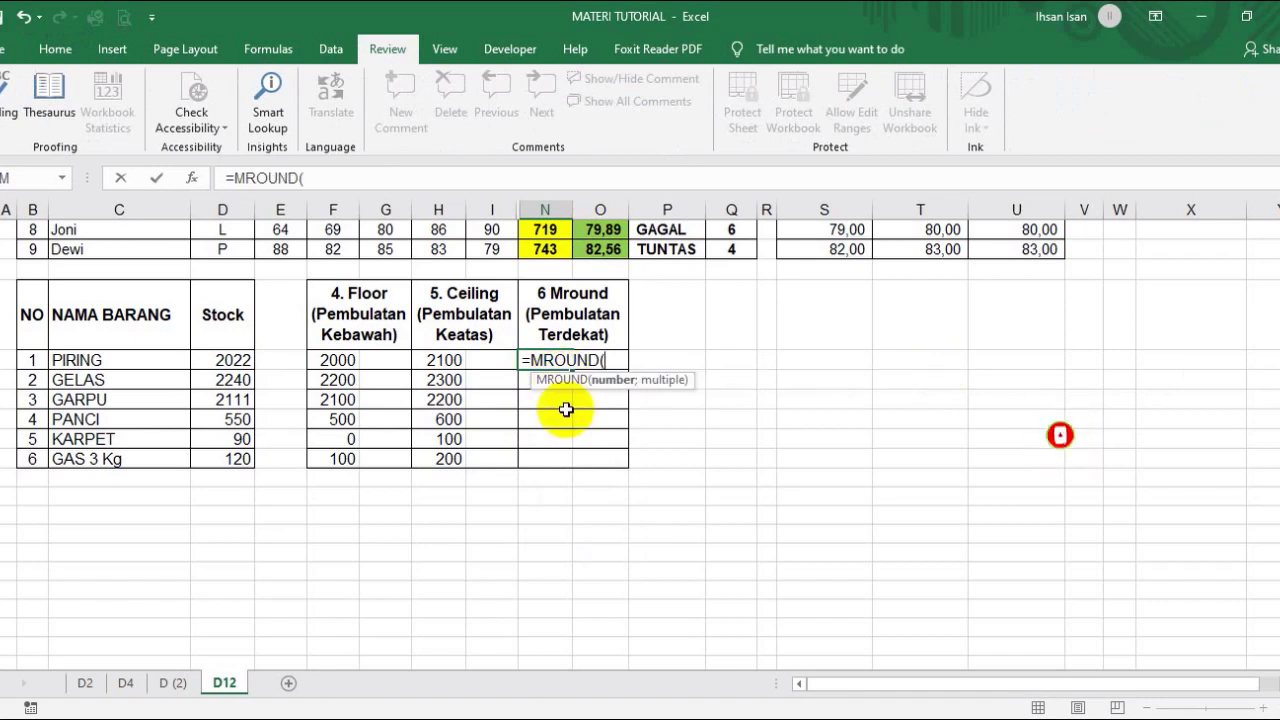
left_click(236, 360)
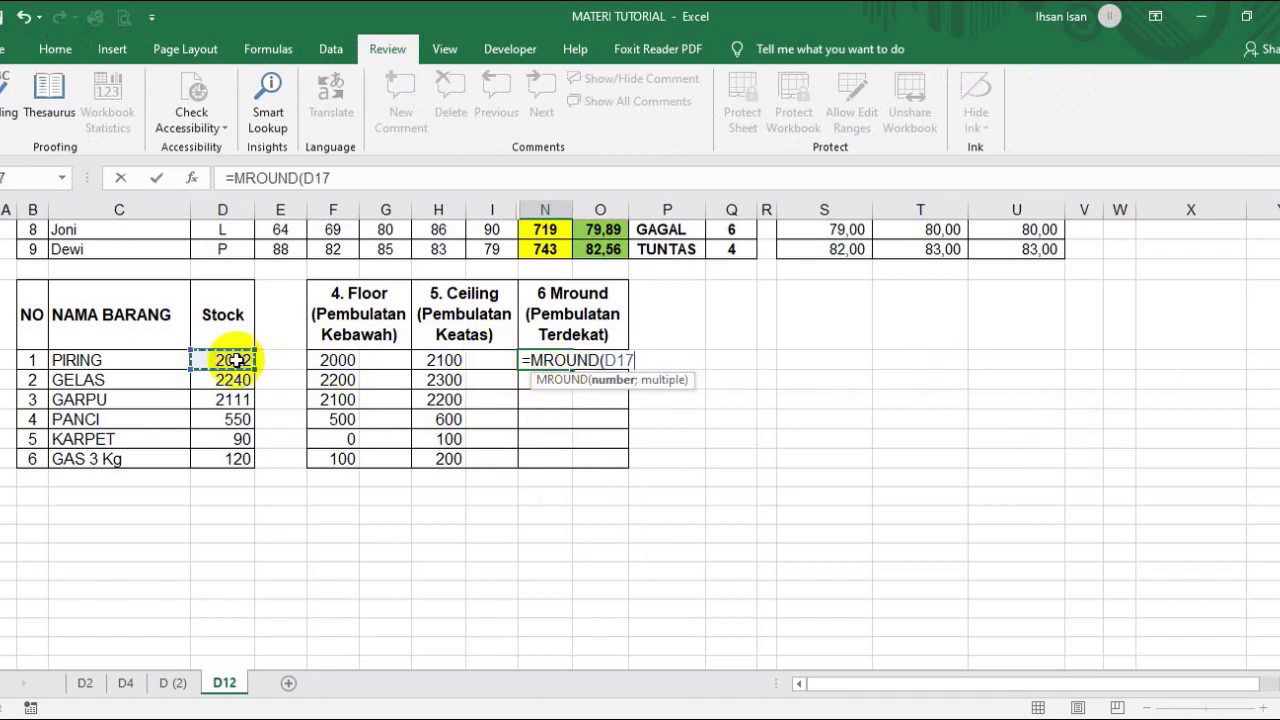
type(";100")
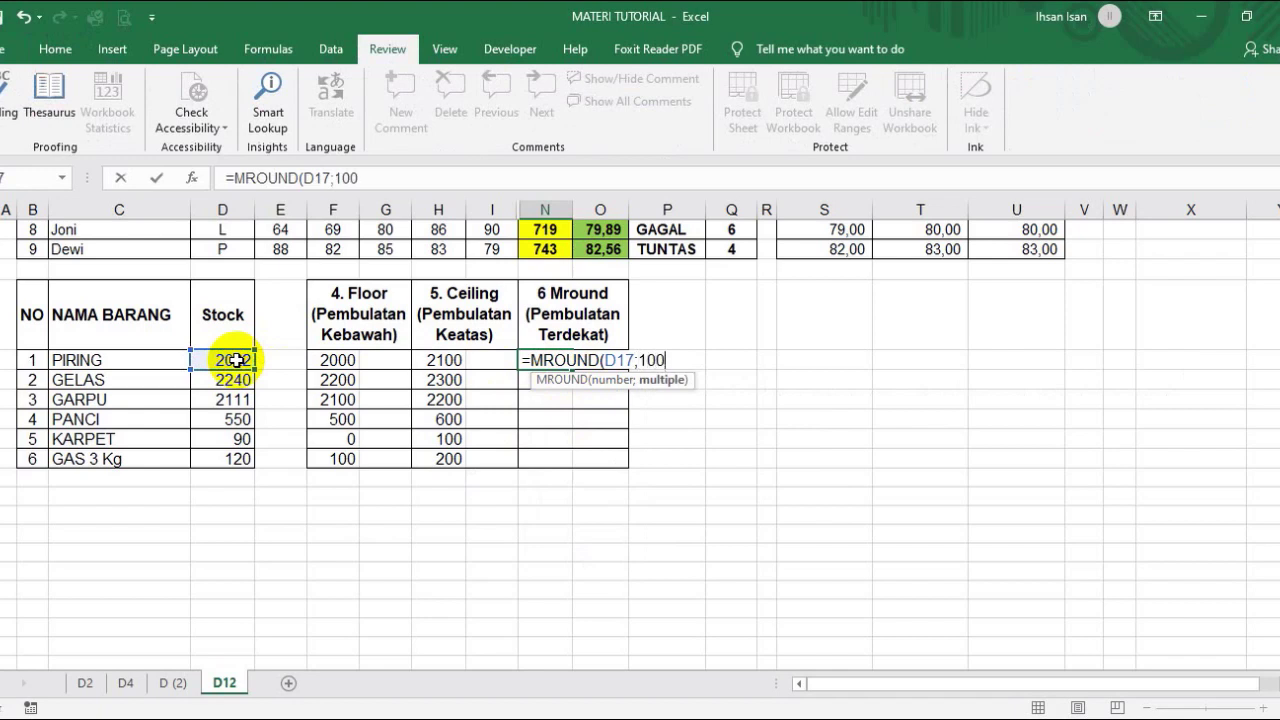
type(")")
key("Return")
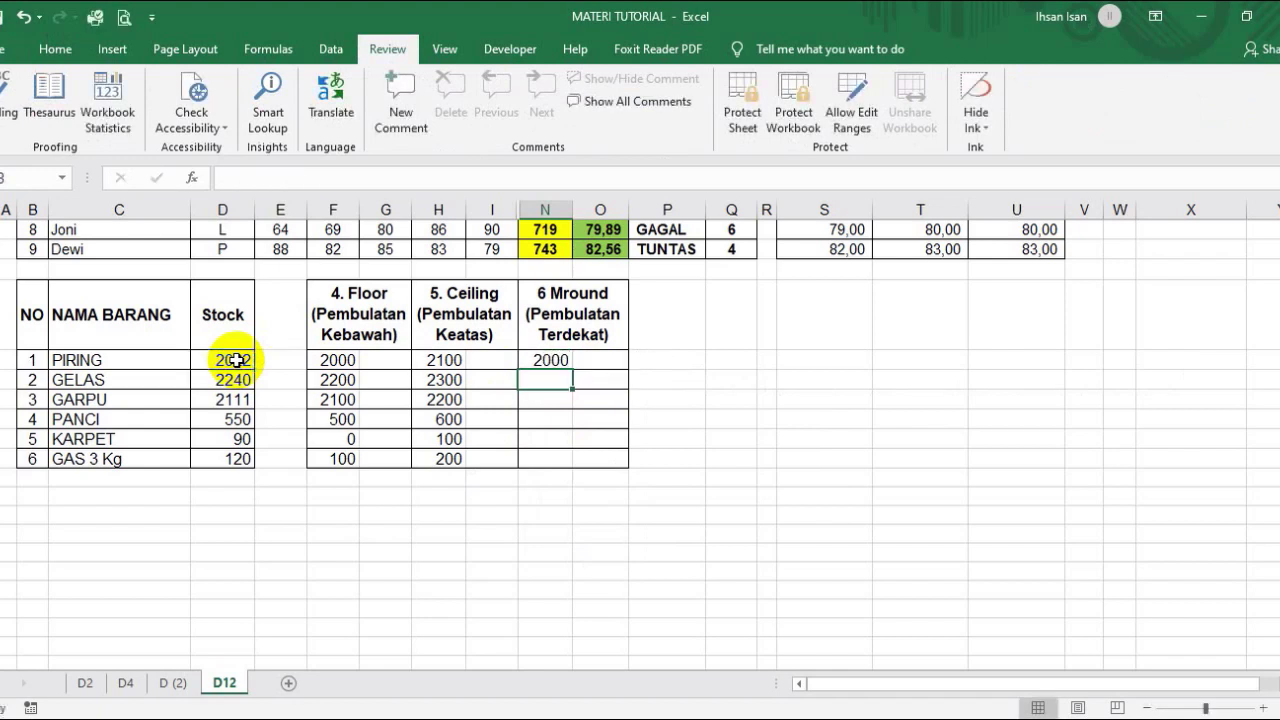
left_click(566, 360)
- Fill the MROUND formula from N17 down to N22, giving 2000 through 100
left_click_drag(572, 370, 571, 465)
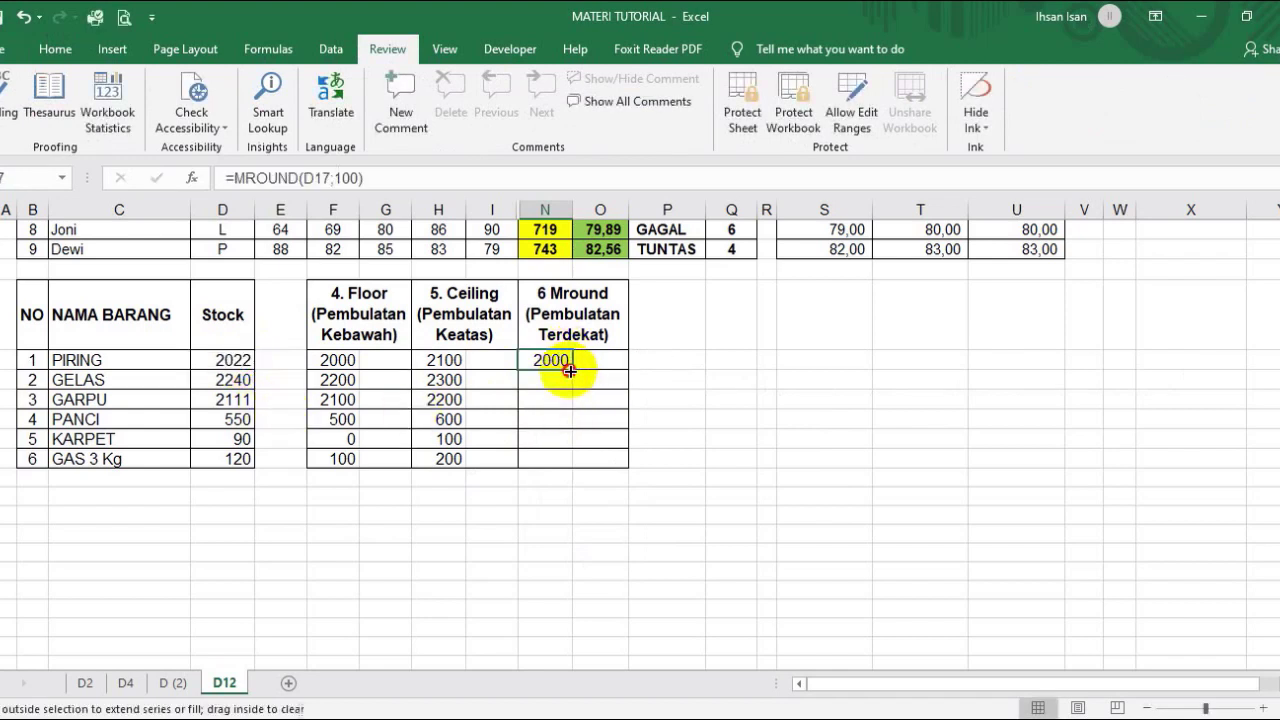
left_click(690, 440)
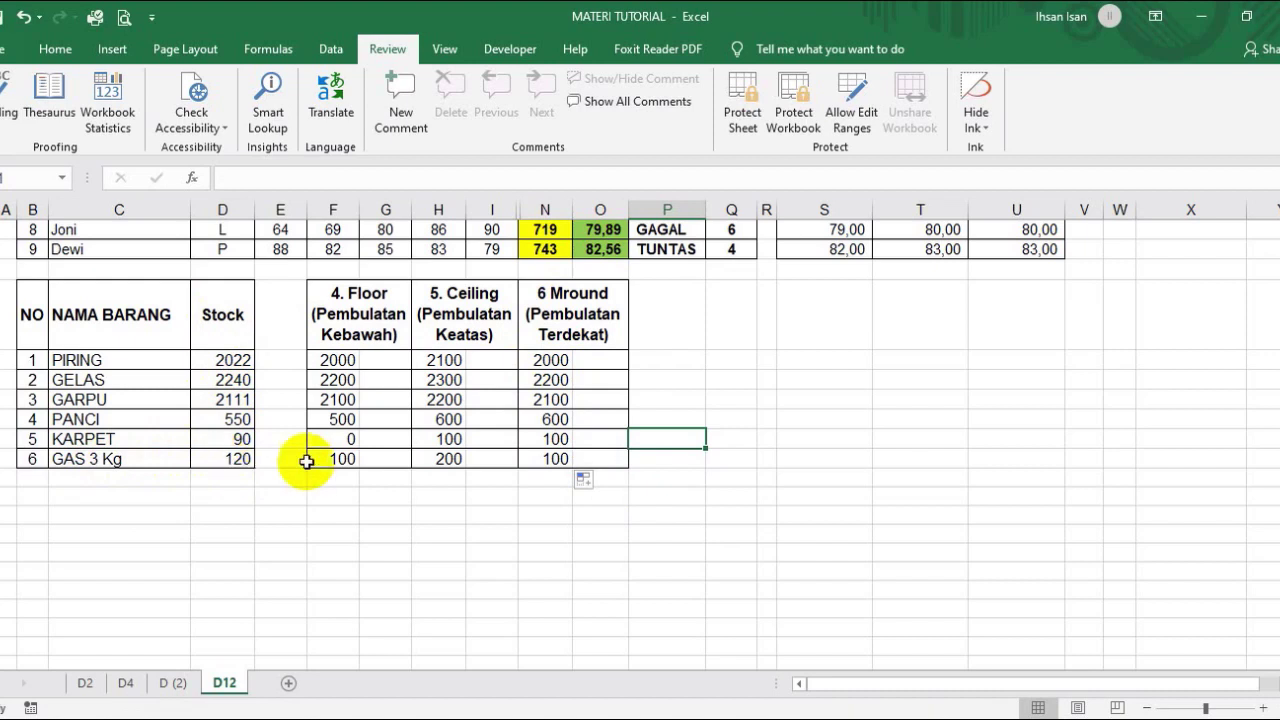
left_click(594, 459)
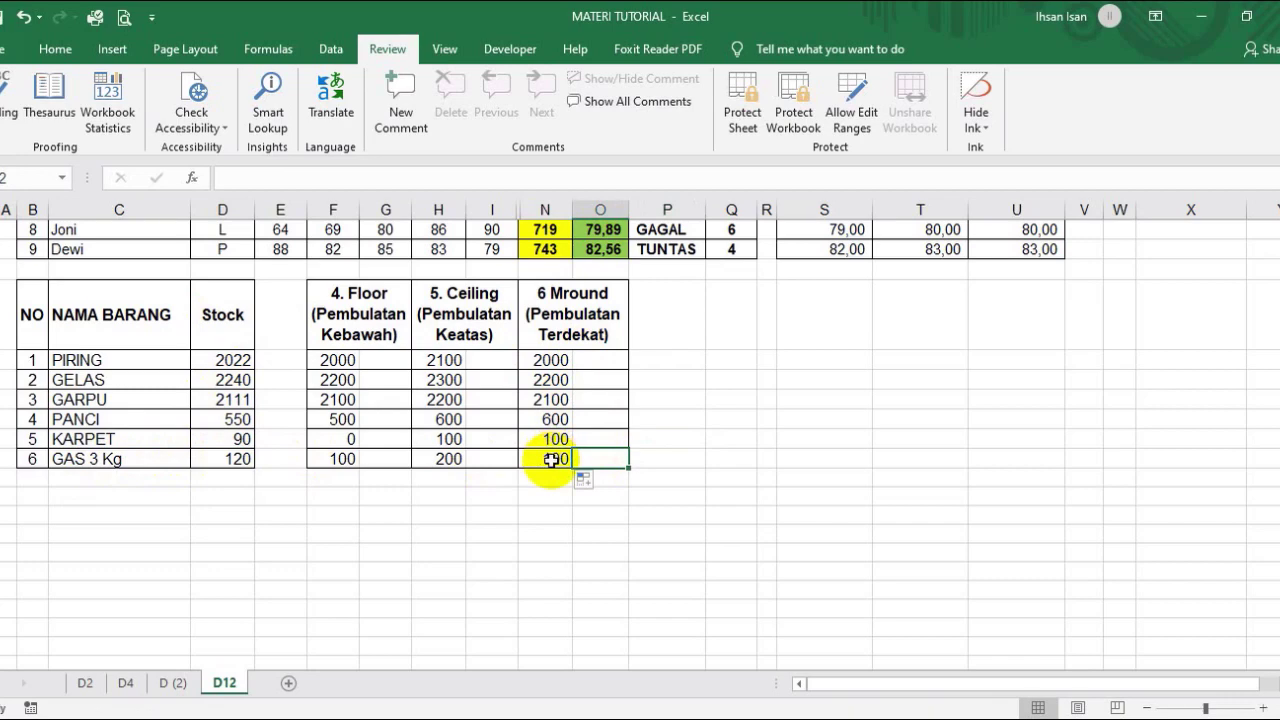
left_click(604, 400)
- Scroll back up to the DAFTAR NILAI grades table and its Rounddown, Roundup and Round columns
scroll(604, 400, "up", 5)
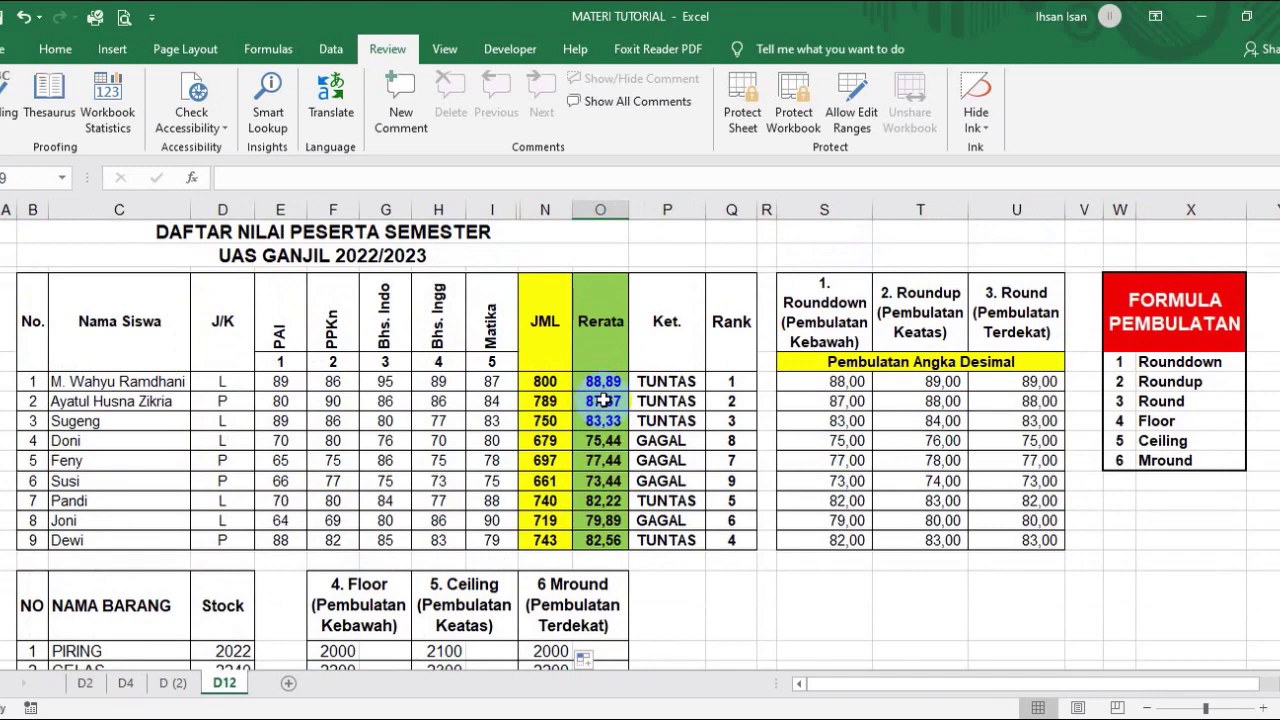
scroll(604, 400, "down", 3)
scroll(604, 400, "up", 2)
scroll(604, 400, "up", 1)
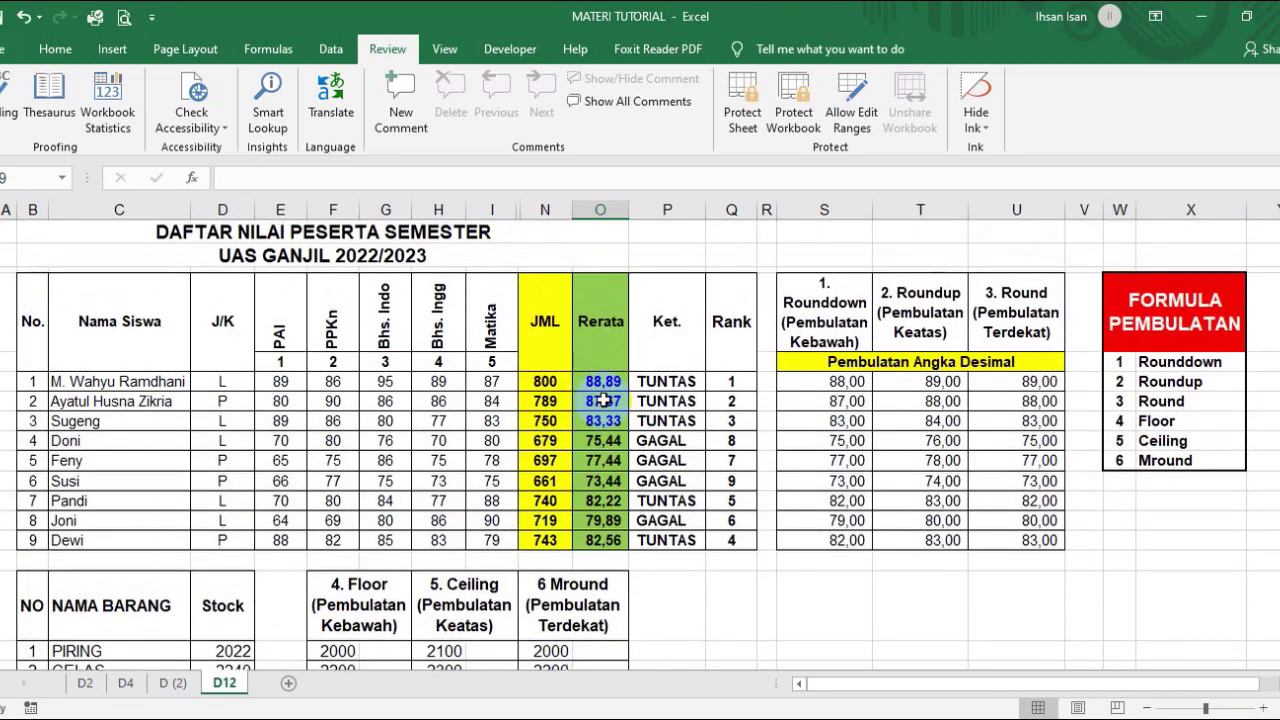